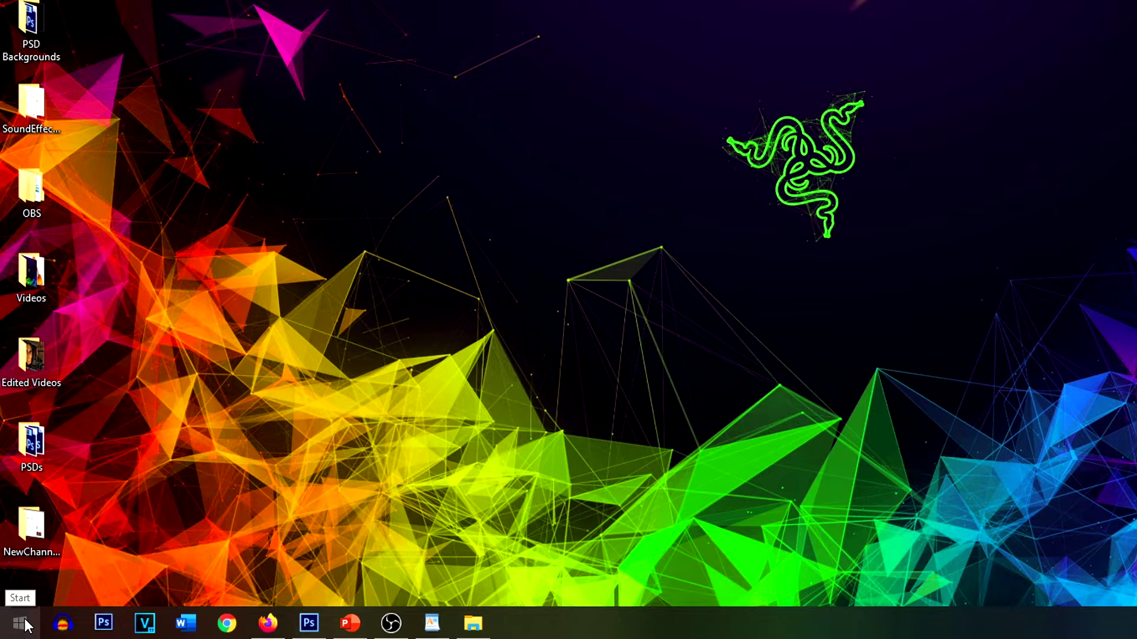
- Run powercfg -duplicatescheme e9a42b02-d5df-448d-aa00-03f14749eb61 in an admin Command Prompt and close it
right_click(19, 617)
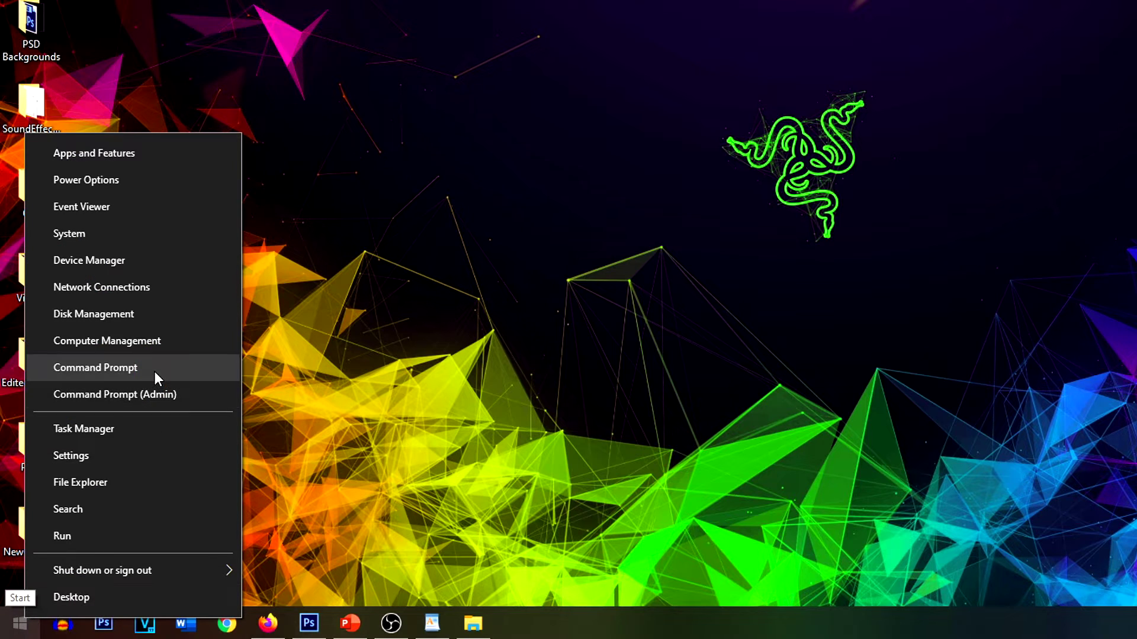
click(145, 393)
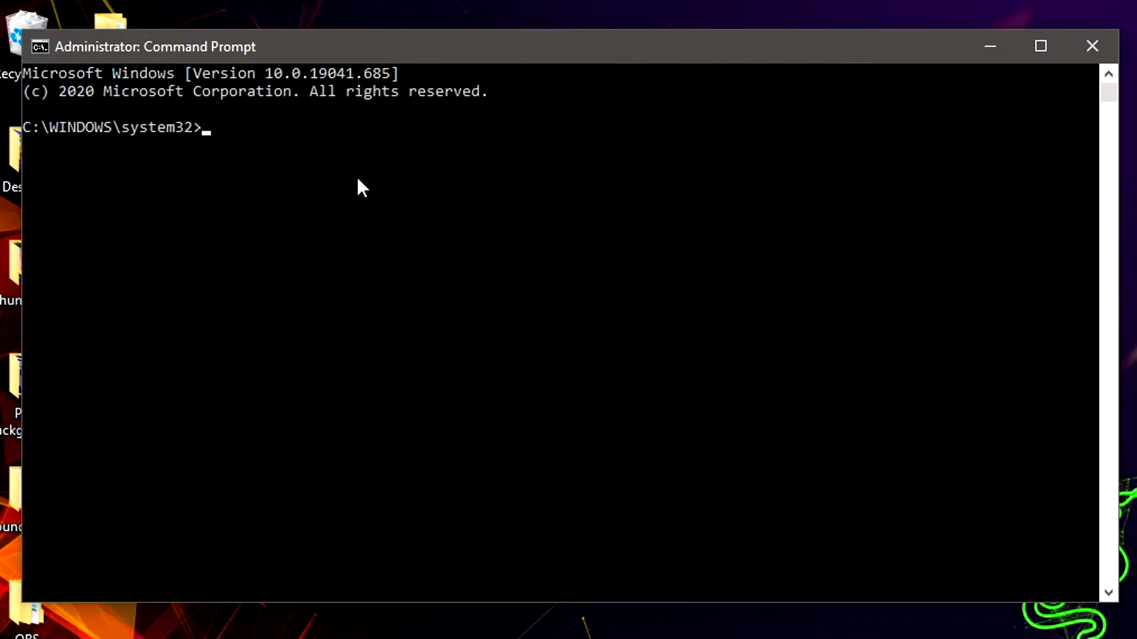
text(powercfg -duplicatescheme e9a42b02-d5df-448d-aa00-03f14749eb61)
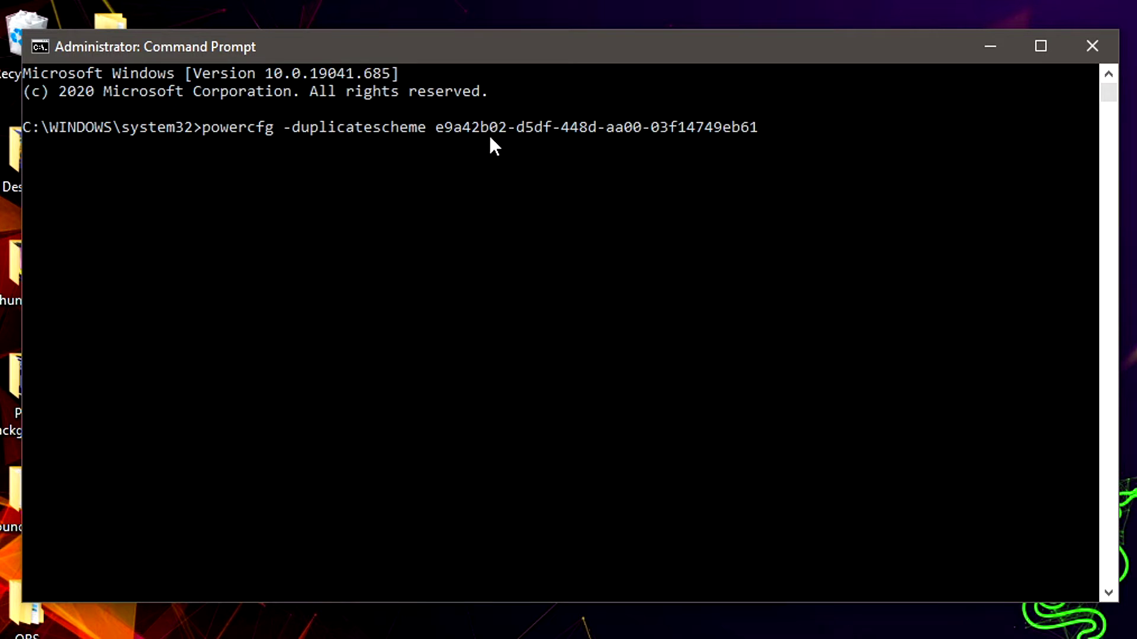
key(Return)
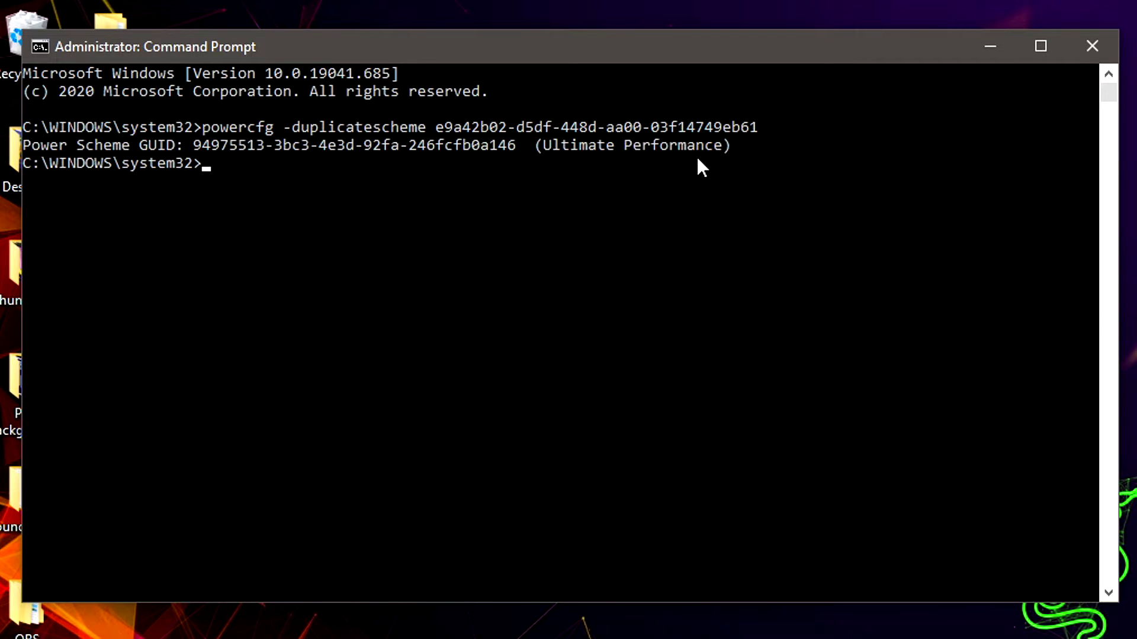
click(1089, 48)
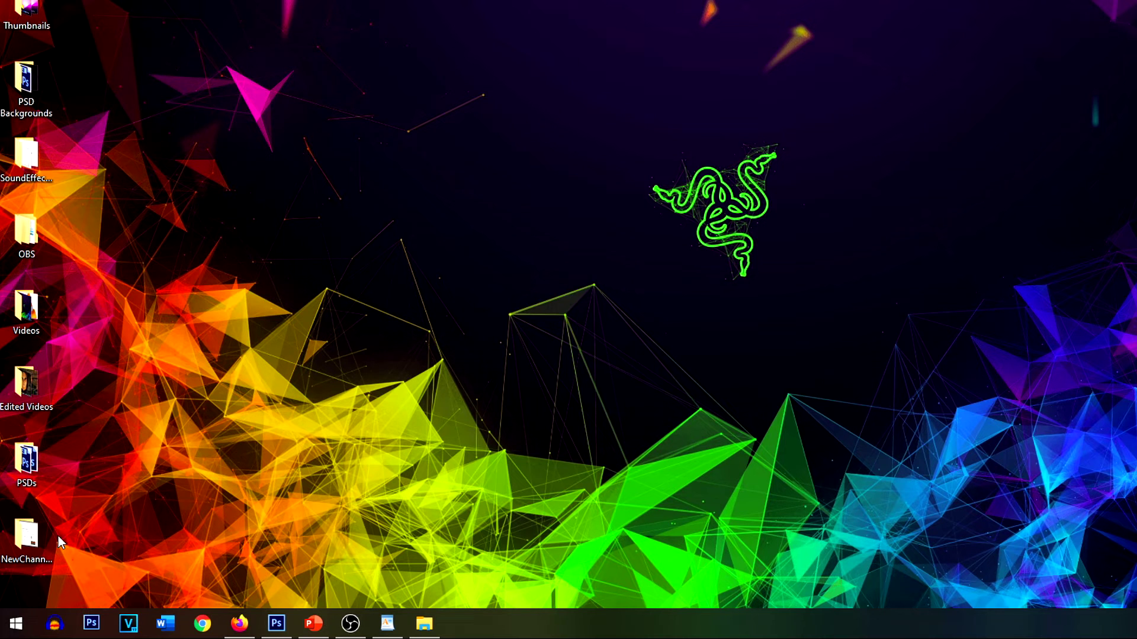
- Search 'power', show Power Options with Ultimate Performance active, and return to Control Panel home
click(16, 624)
text(po)
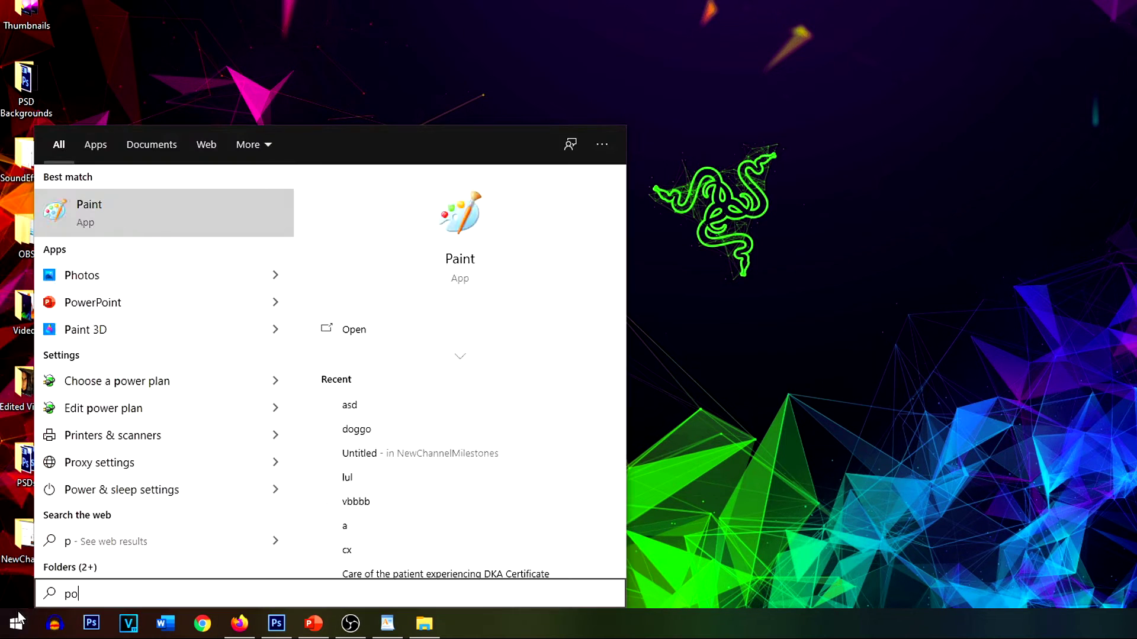
text(wer)
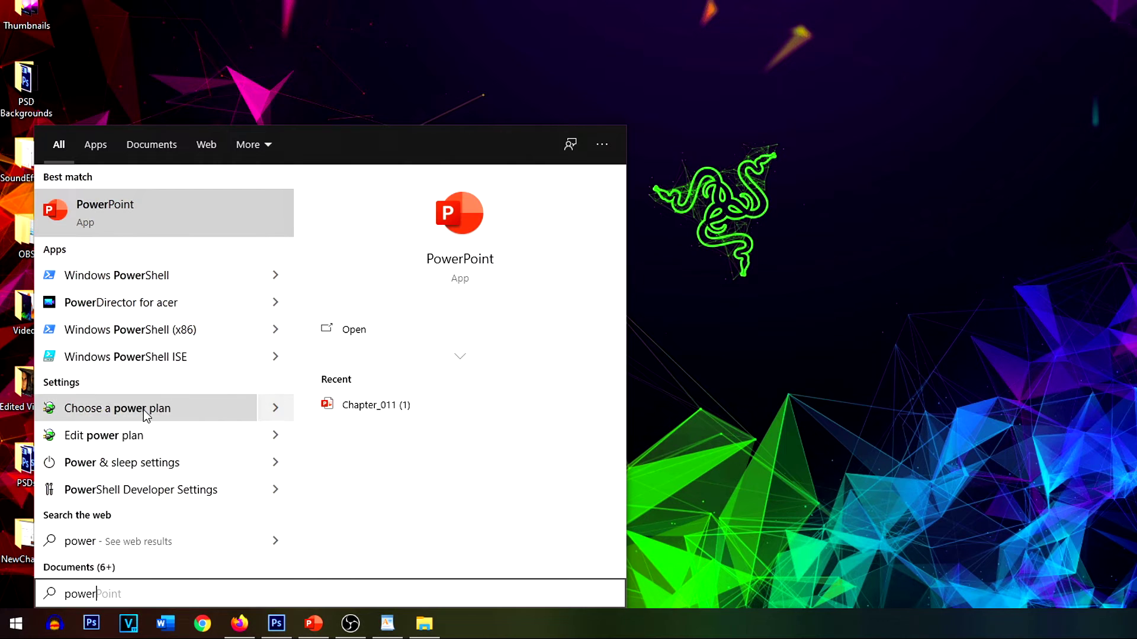
click(143, 410)
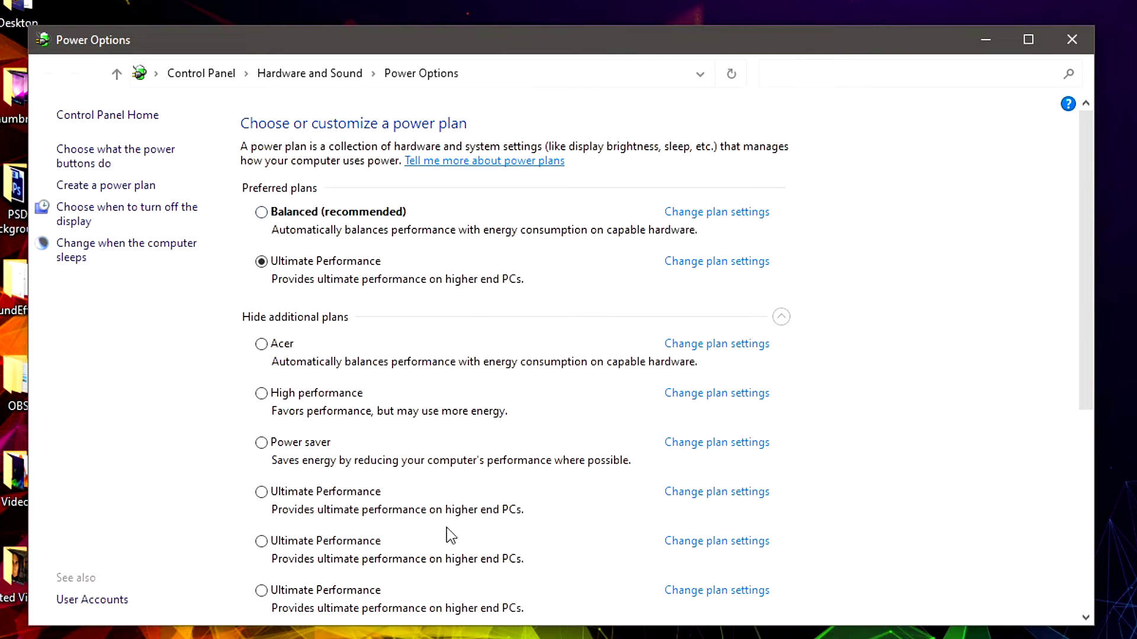
scroll(372, 515, down, 1)
scroll(521, 499, down, 1)
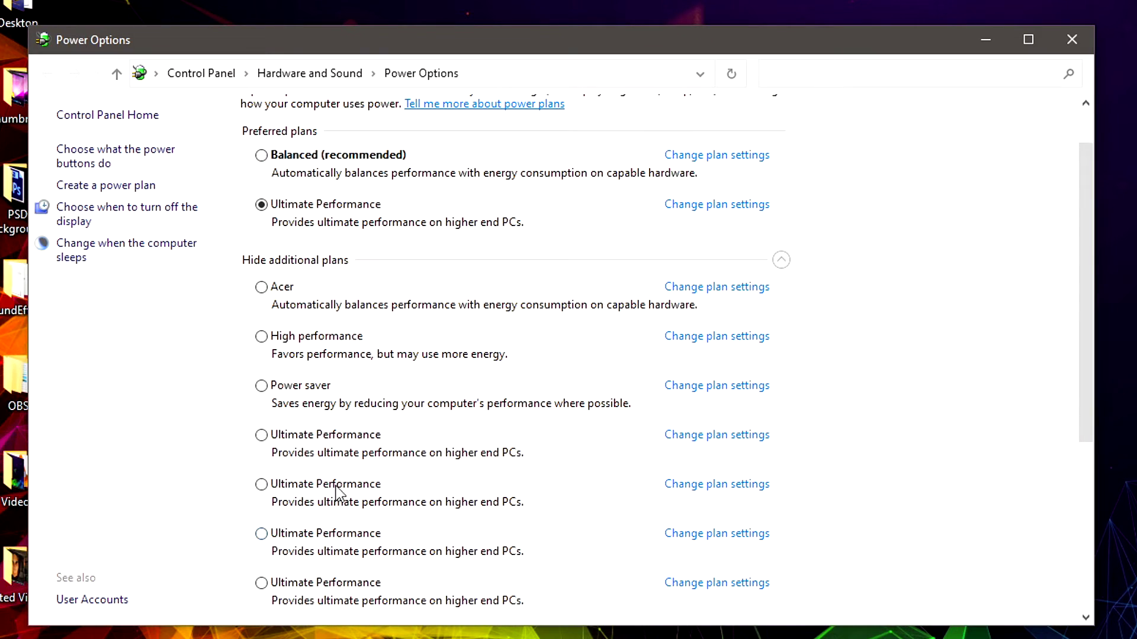
scroll(440, 555, up, 1)
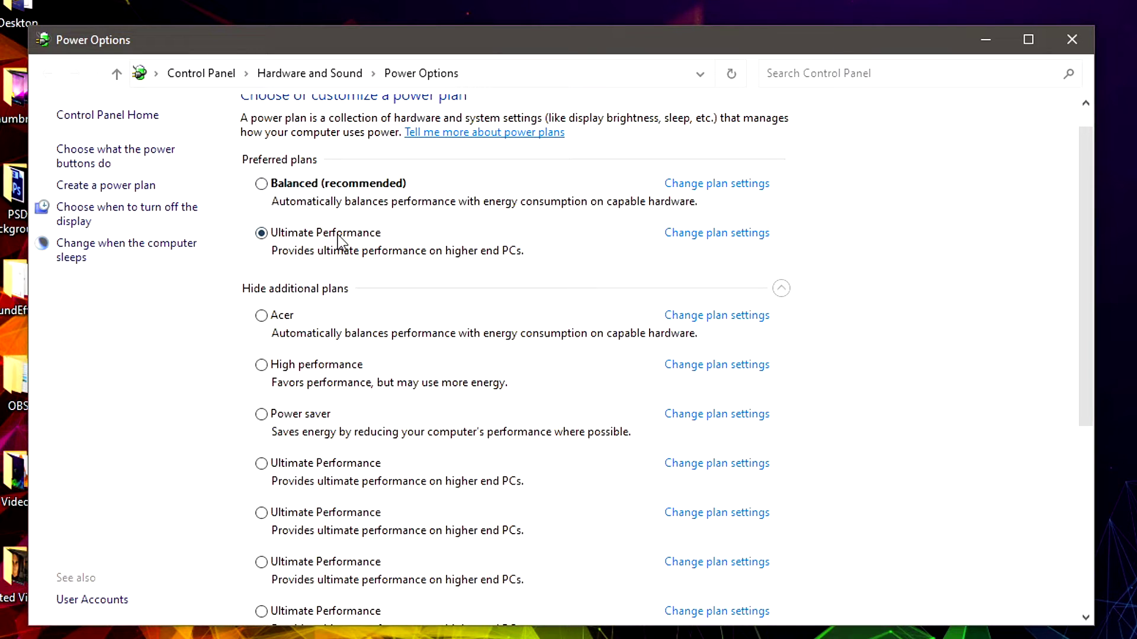
click(201, 73)
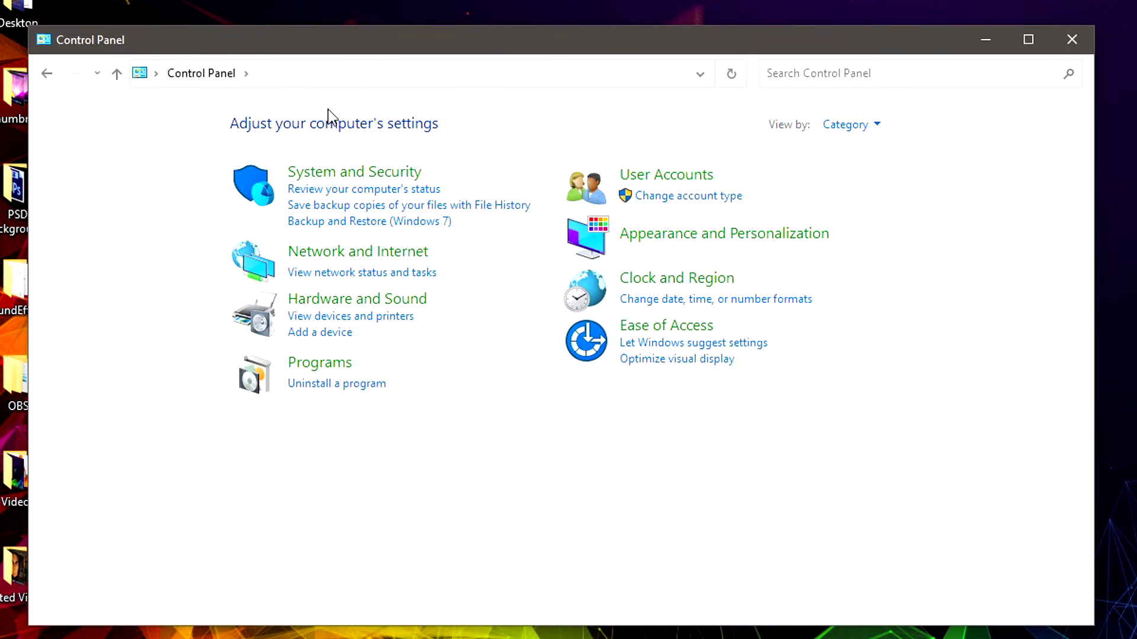
- Go through System and Security and System to the Advanced system properties
click(367, 174)
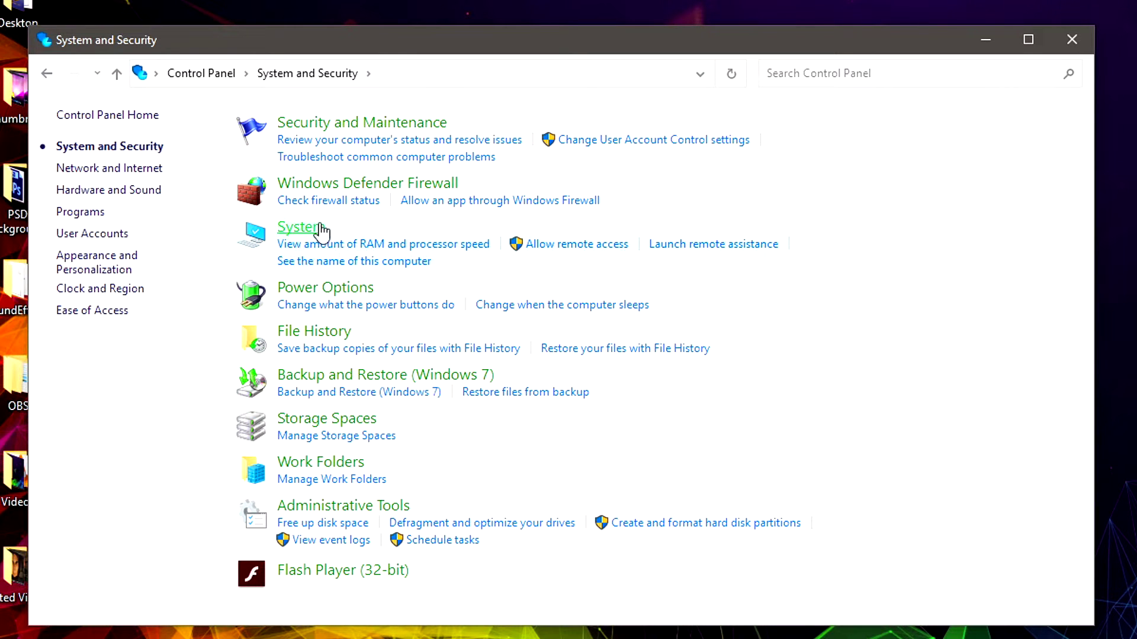
click(302, 228)
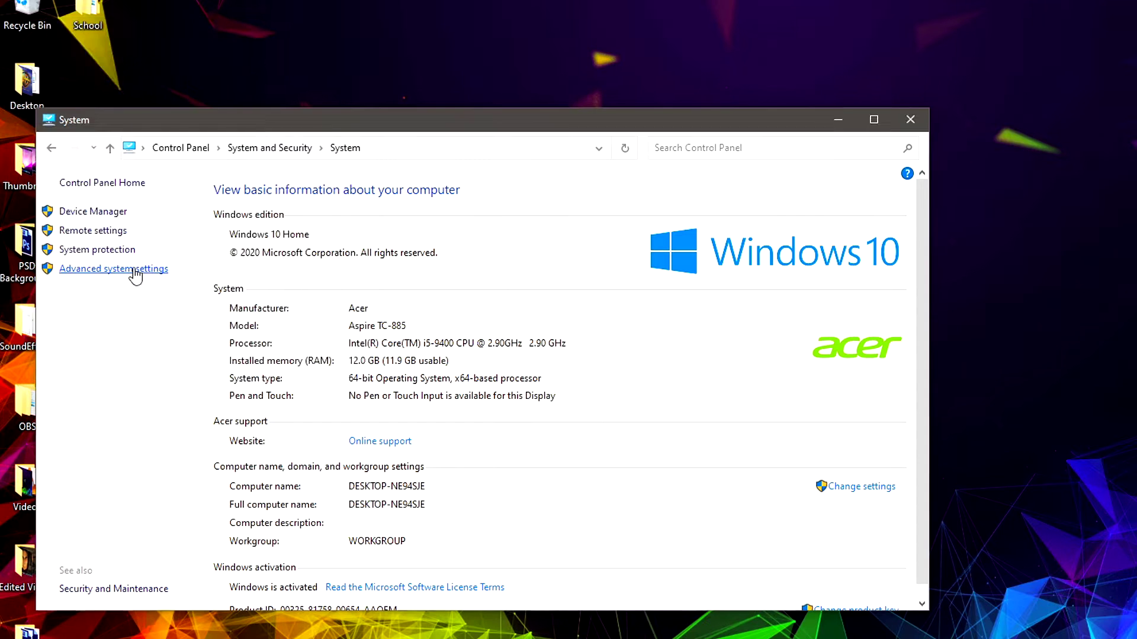
click(147, 227)
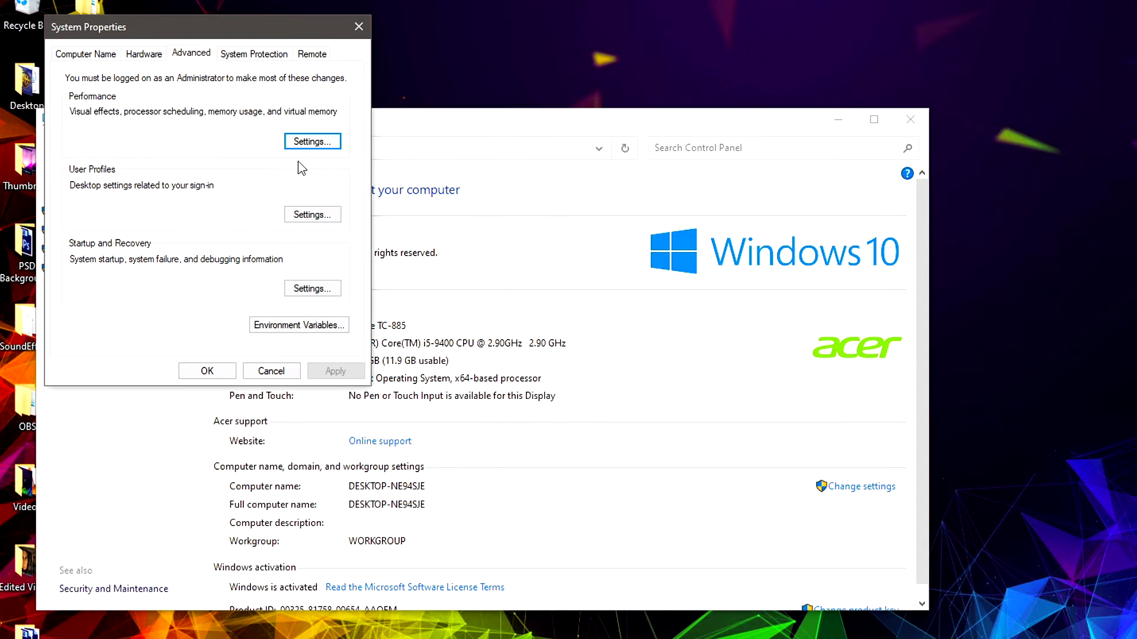
- Set visual effects to best performance, keep Show thumbnails instead of icons, and apply
click(313, 143)
drag(183, 93, 718, 138)
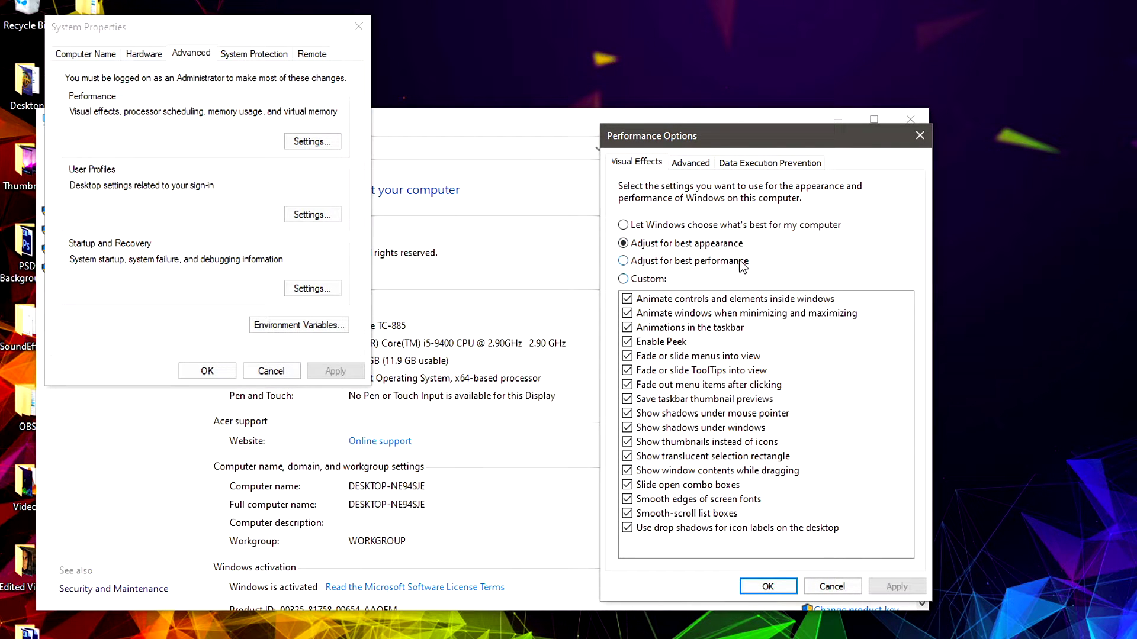
click(682, 263)
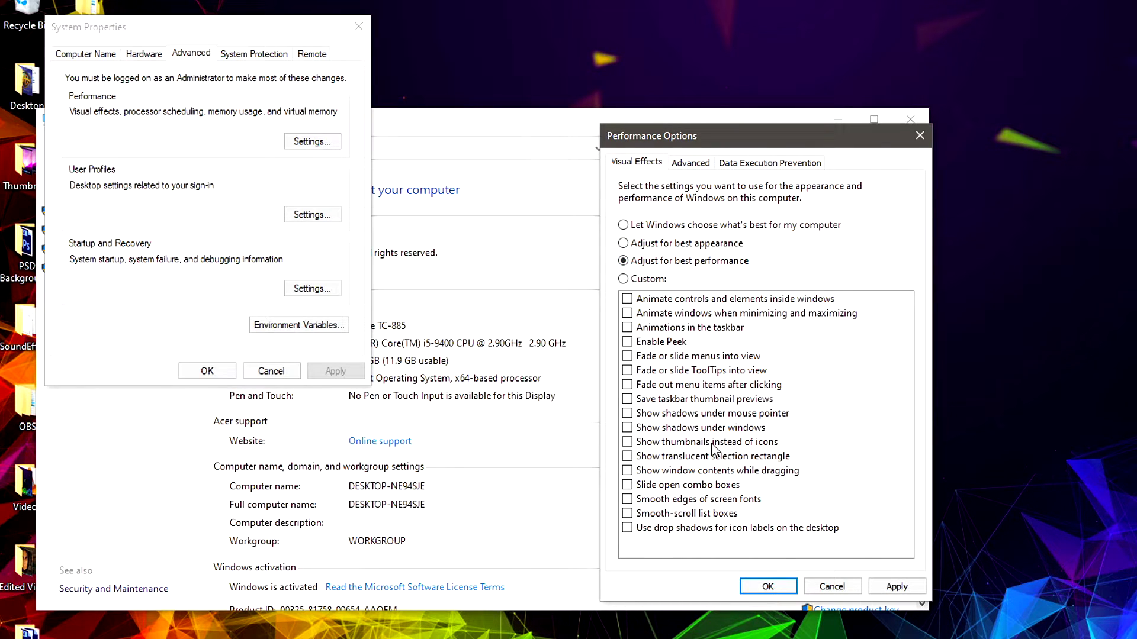
click(745, 443)
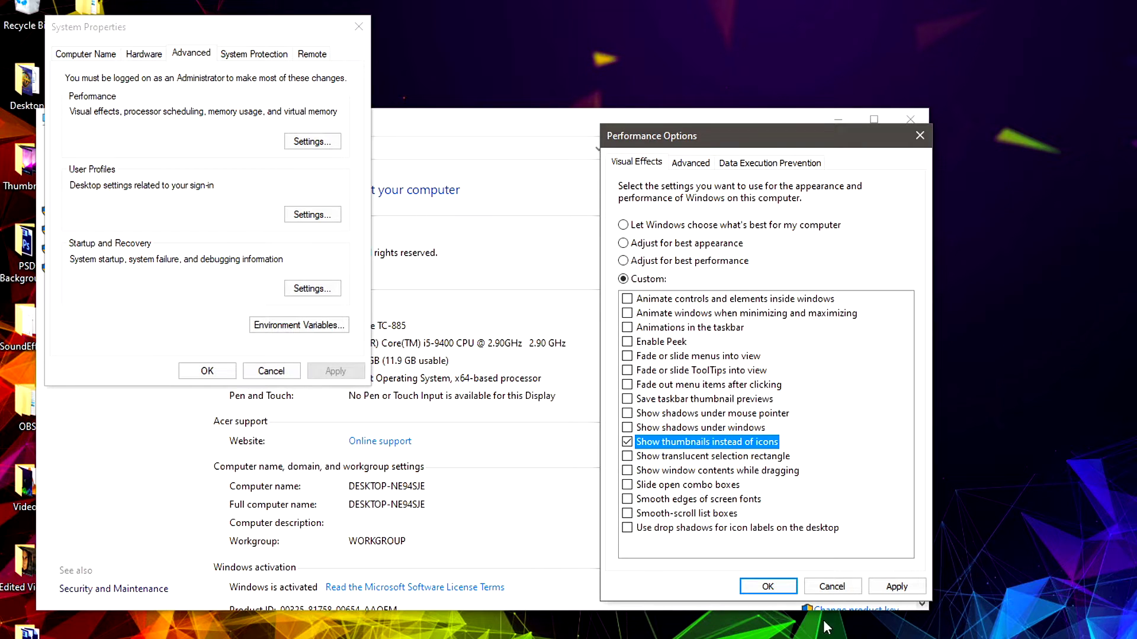
click(897, 587)
click(782, 589)
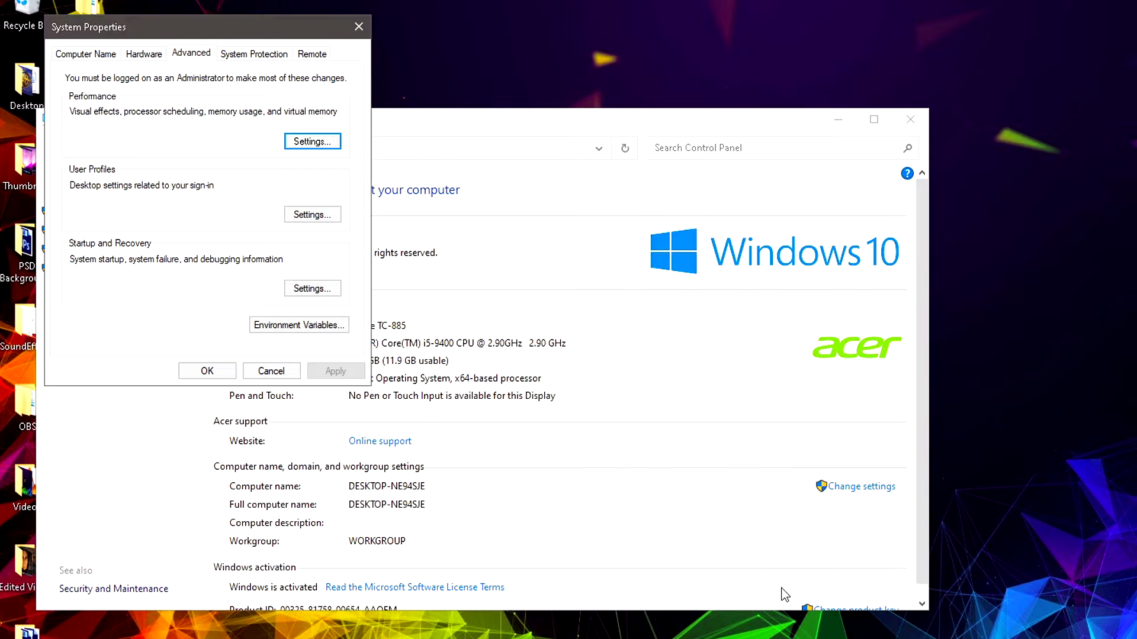
- Close System Properties and the System window back to the desktop
click(360, 27)
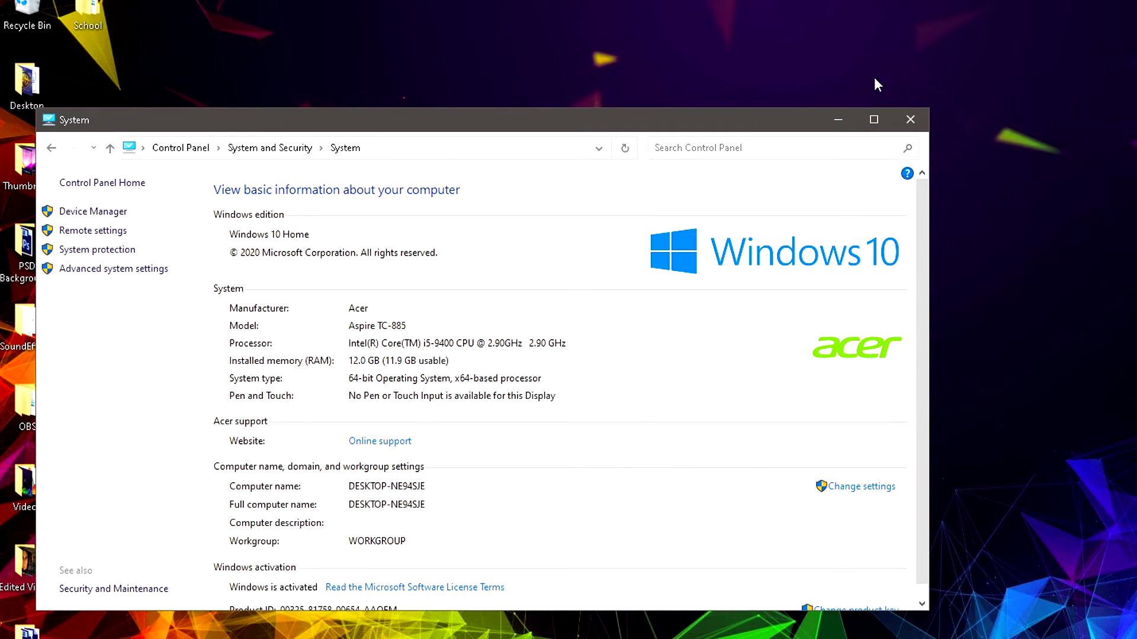
click(909, 119)
click(16, 623)
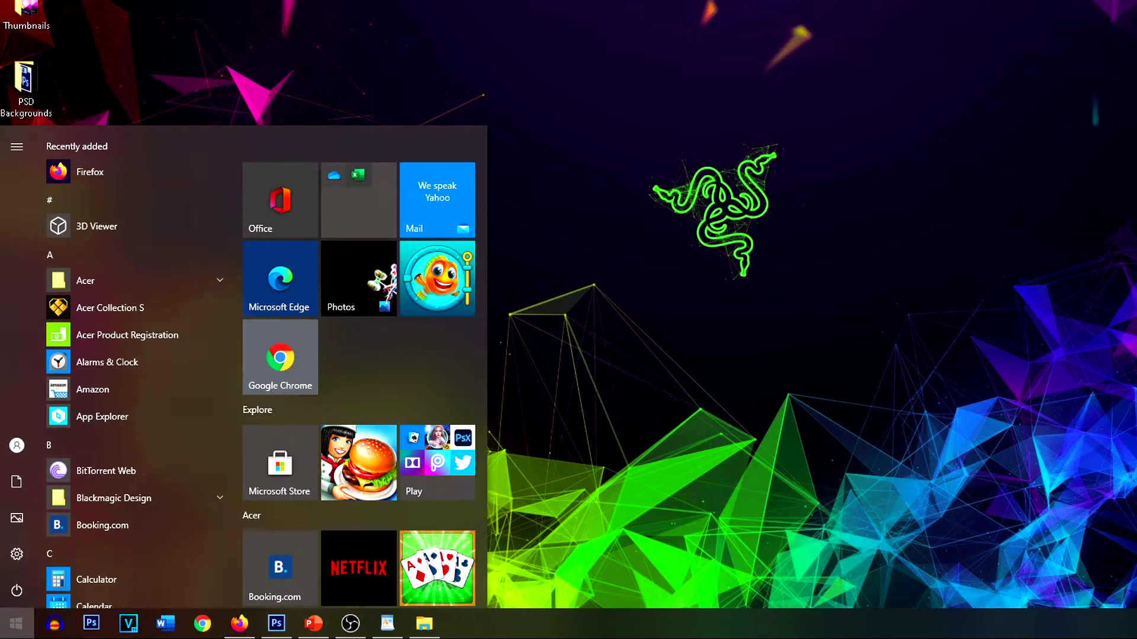
text(r)
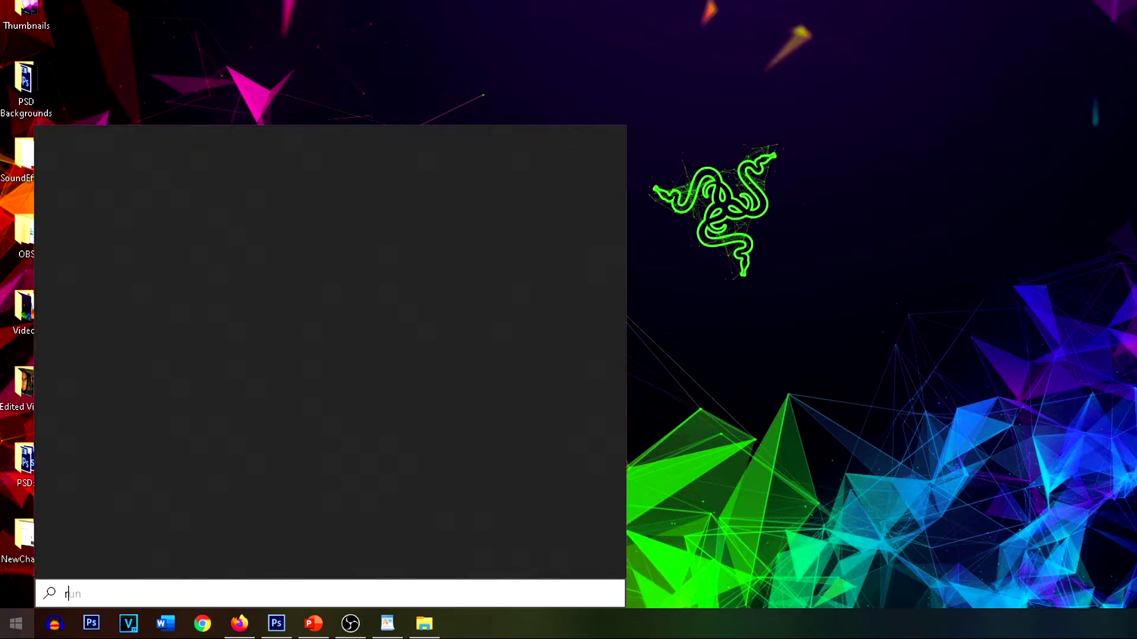
text(un)
- Use Run to bring up the C:\Windows\Temp folder
click(93, 230)
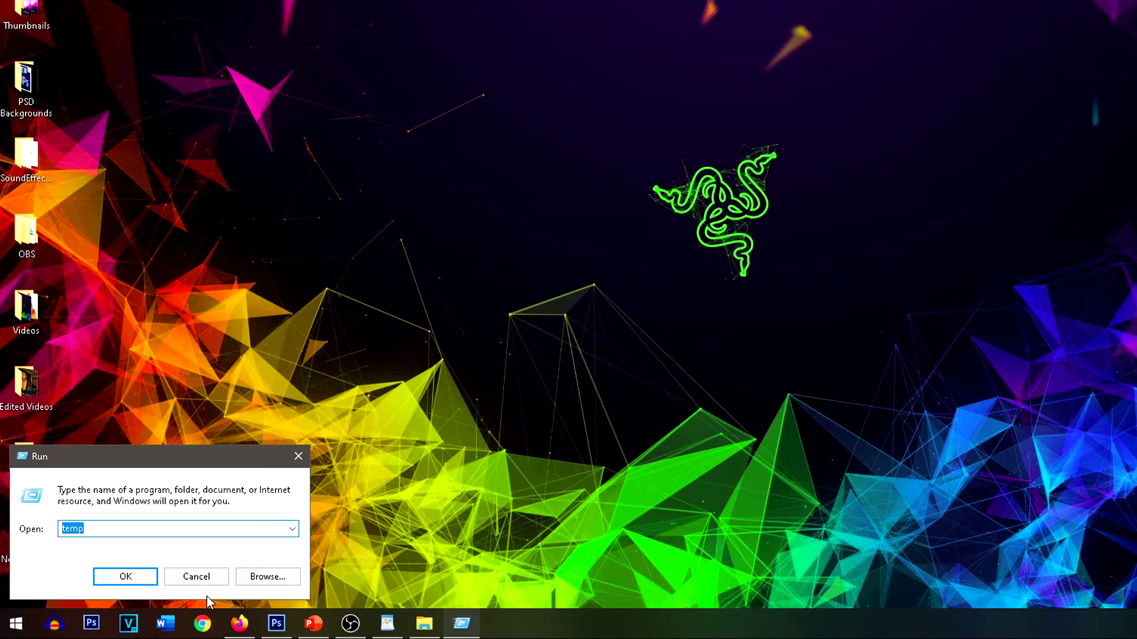
text(temp)
key(Return)
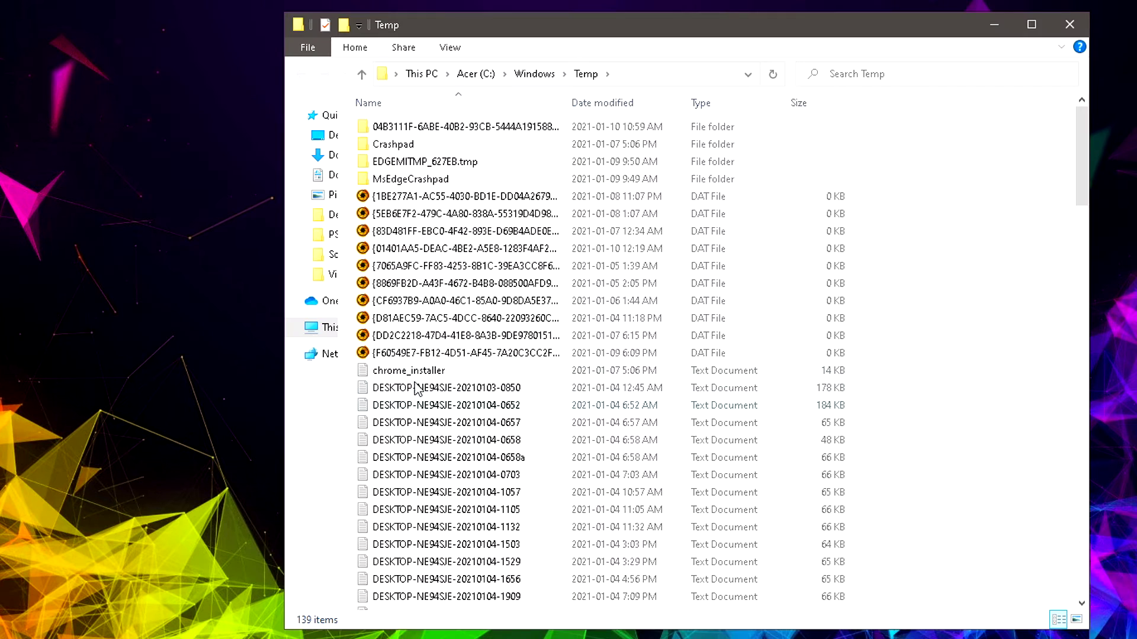
scroll(511, 376, down, 3)
scroll(510, 375, down, 4)
scroll(533, 399, down, 3)
scroll(533, 399, down, 3)
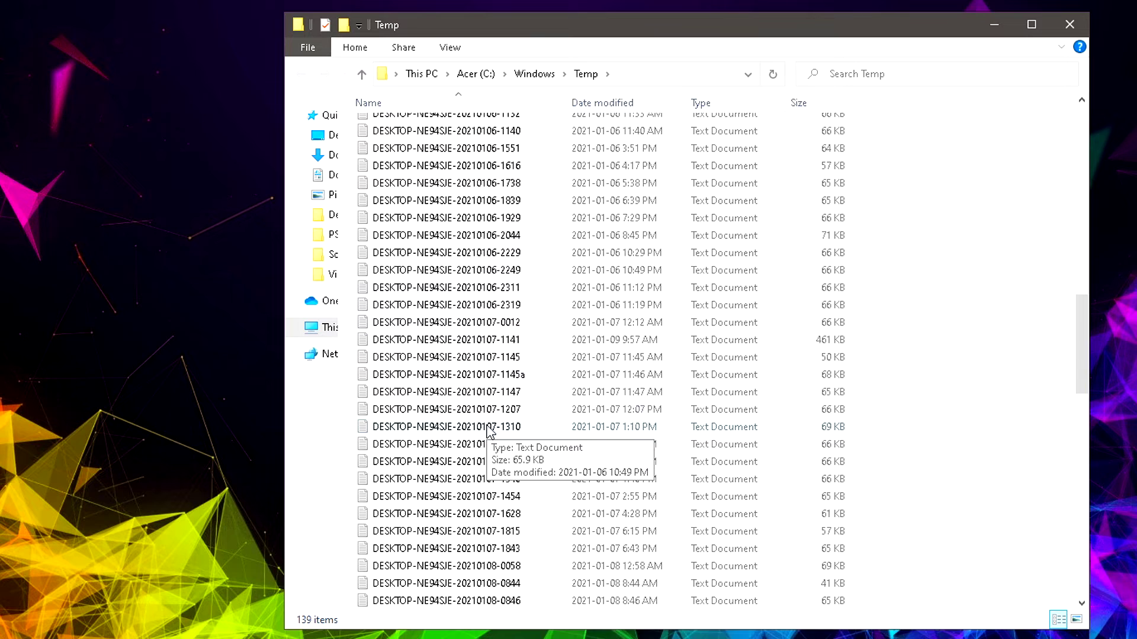
scroll(500, 396, down, 3)
scroll(492, 396, up, 5)
scroll(480, 390, up, 5)
scroll(471, 392, up, 10)
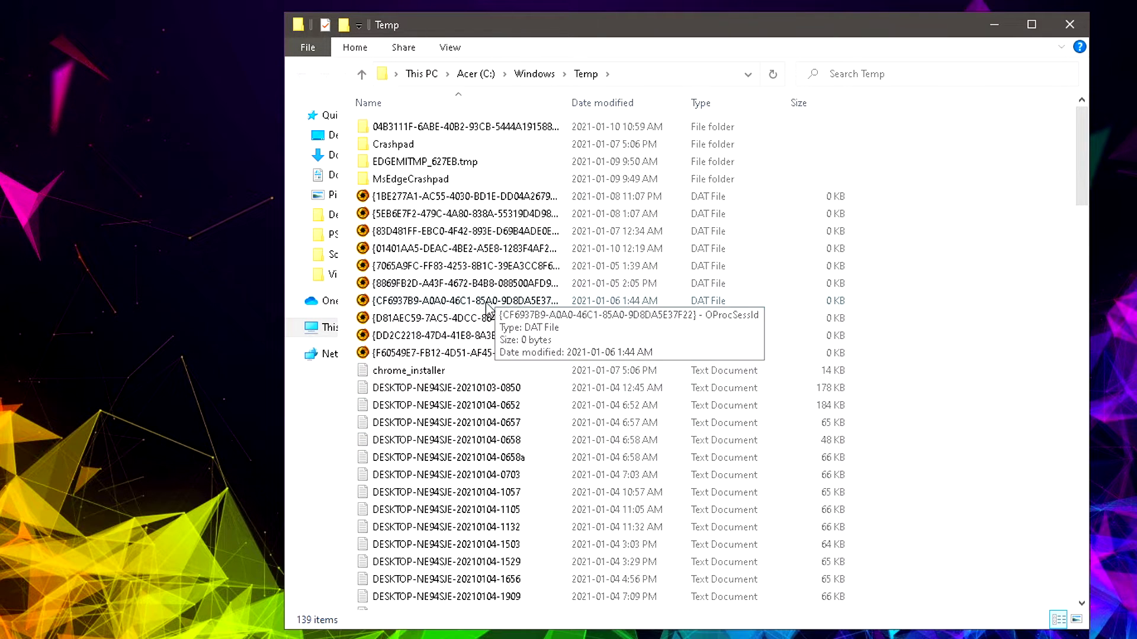
- Delete everything in C:\Windows\Temp with admin permission, skipping the in-use file, and close the folder
click(477, 234)
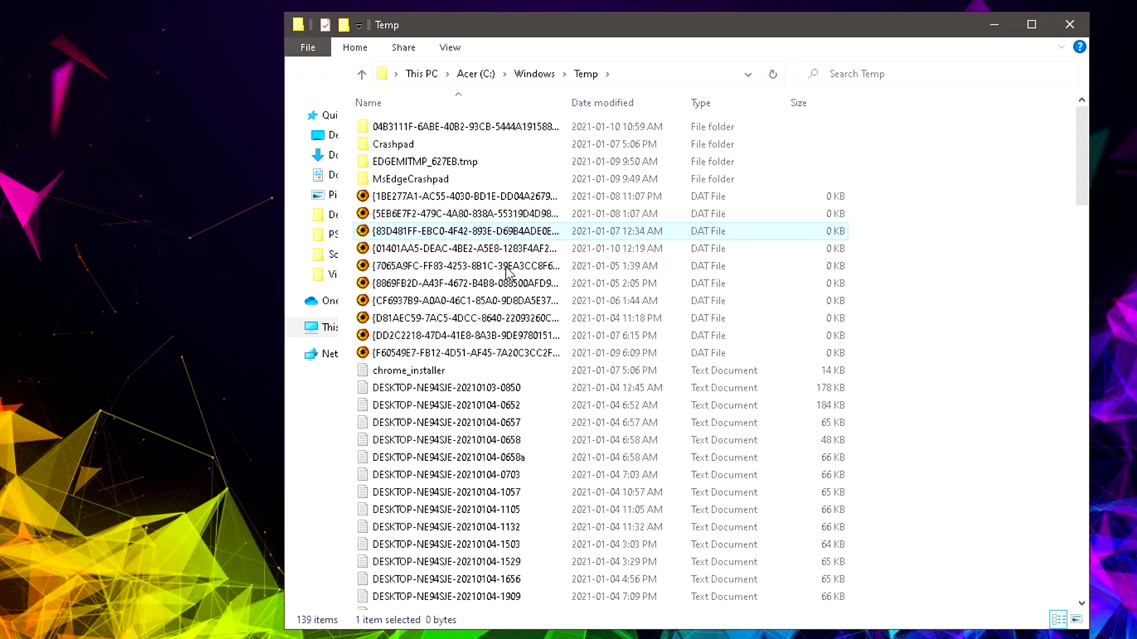
key(ctrl+a)
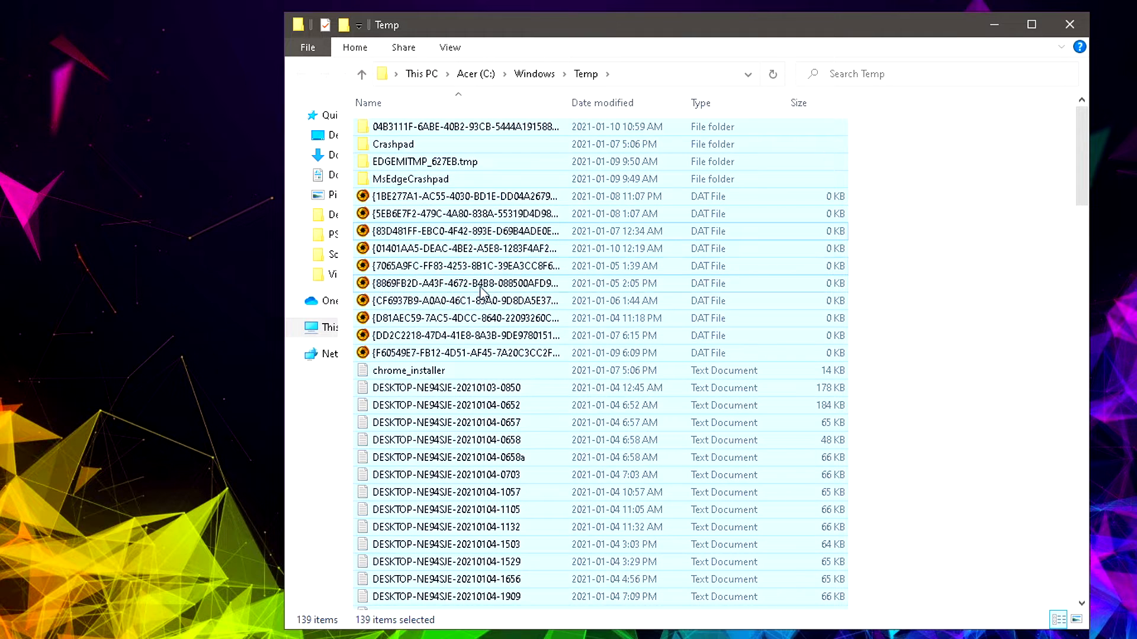
mouse_move(561, 233)
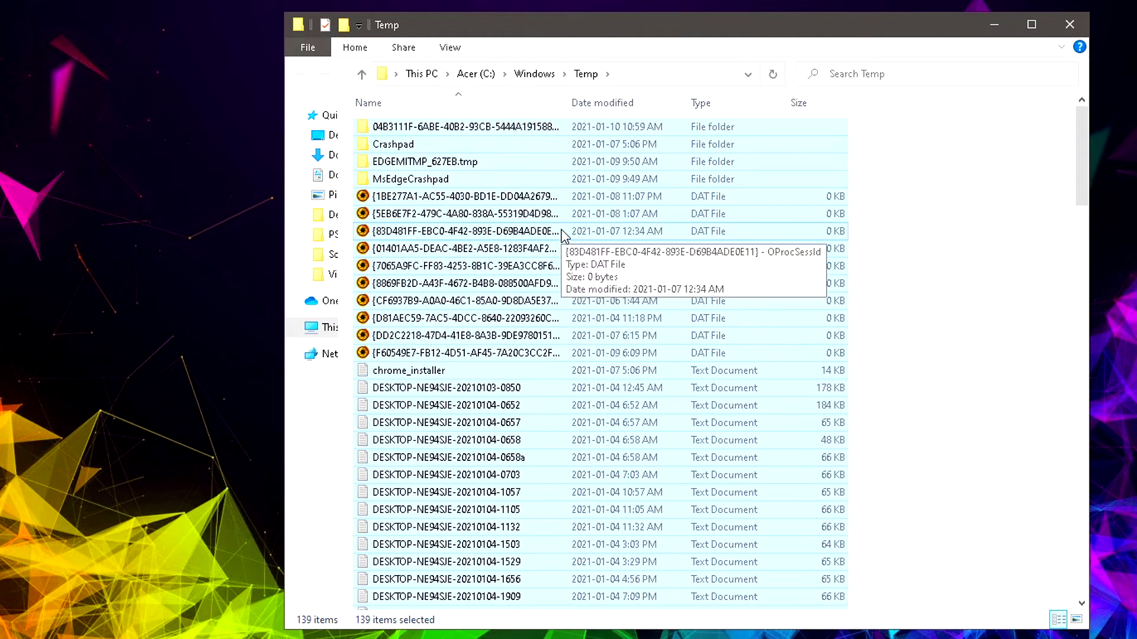
key(Delete)
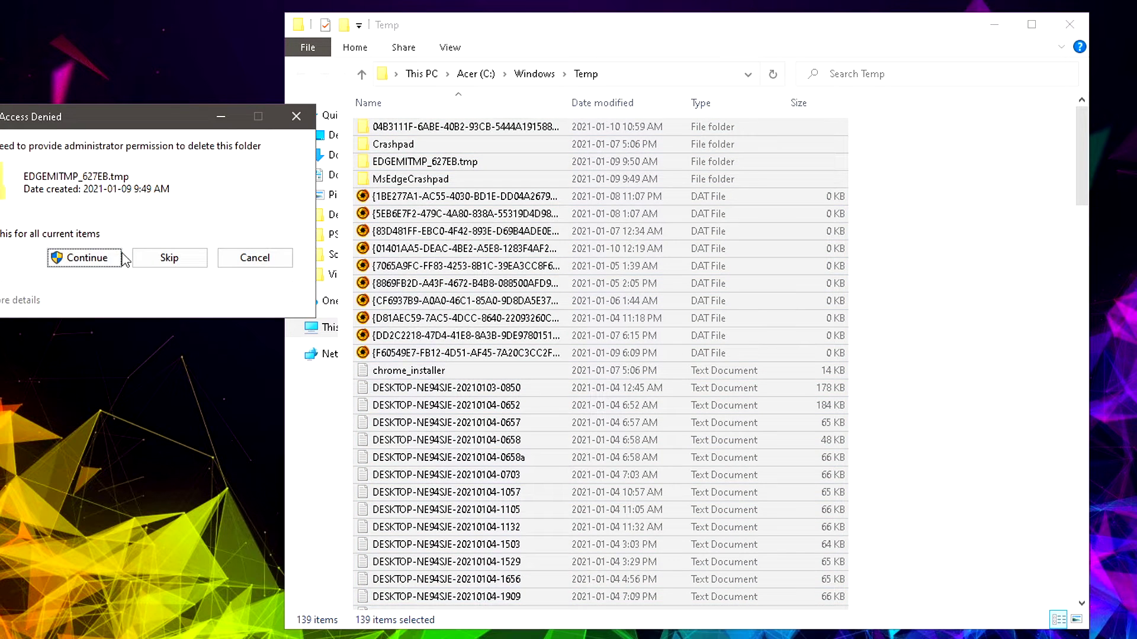
click(163, 262)
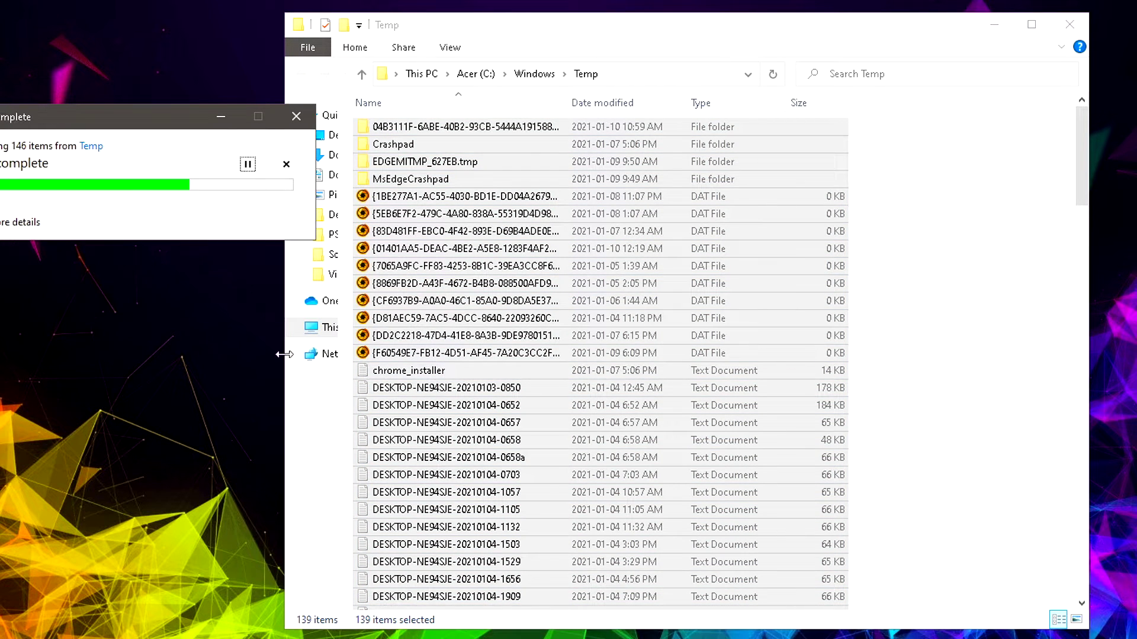
click(297, 117)
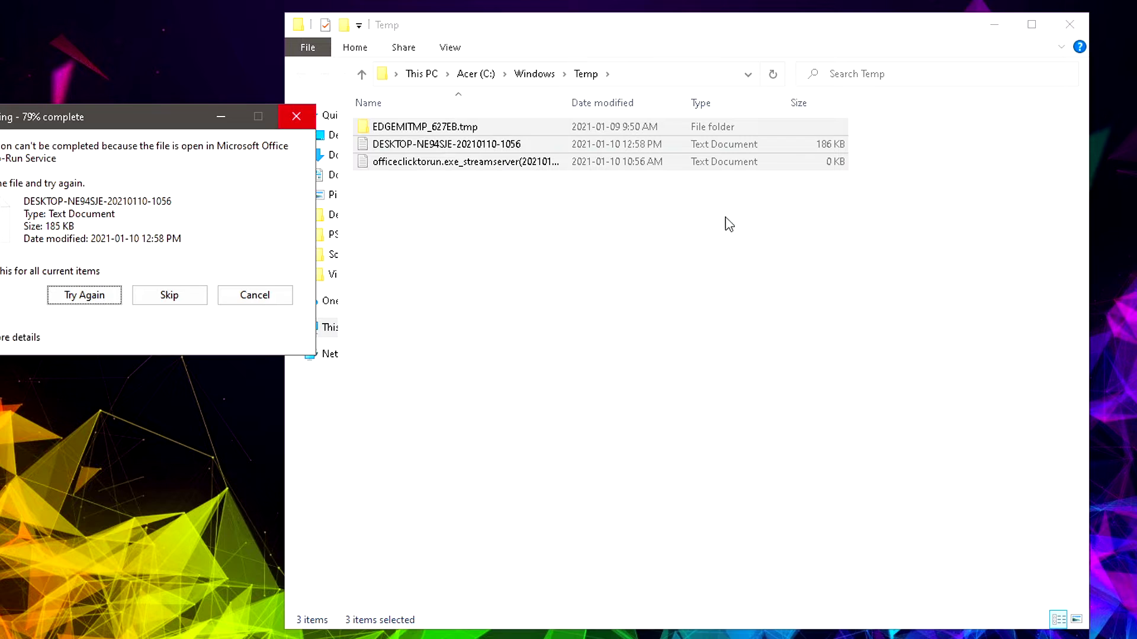
click(1080, 30)
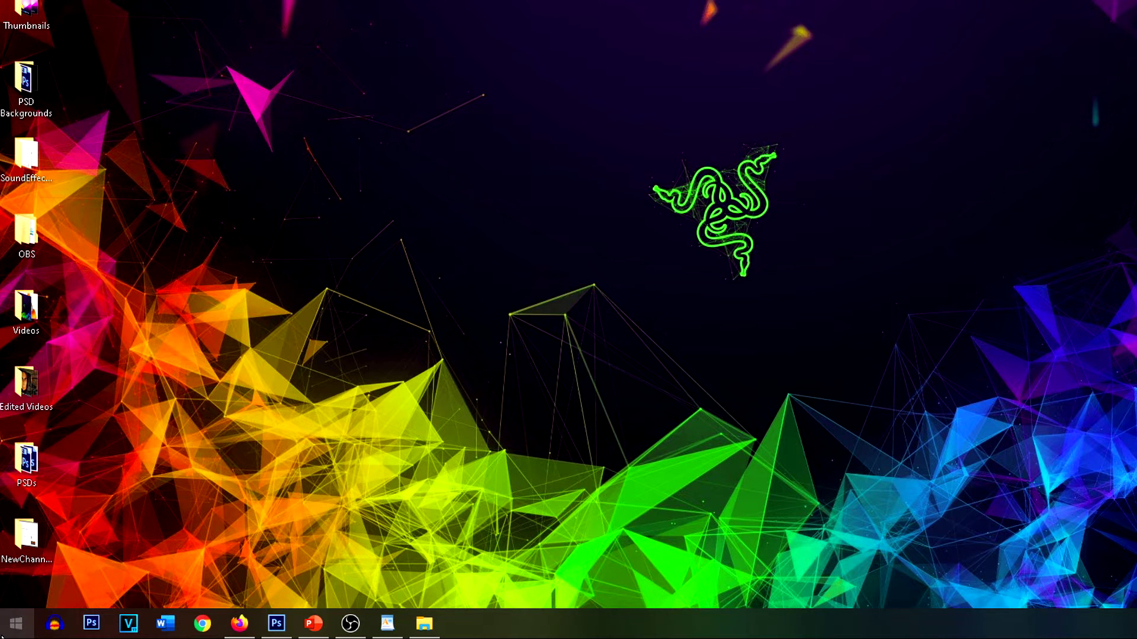
- Use Run with %temp% to bring up the user's local Temp folder
click(16, 624)
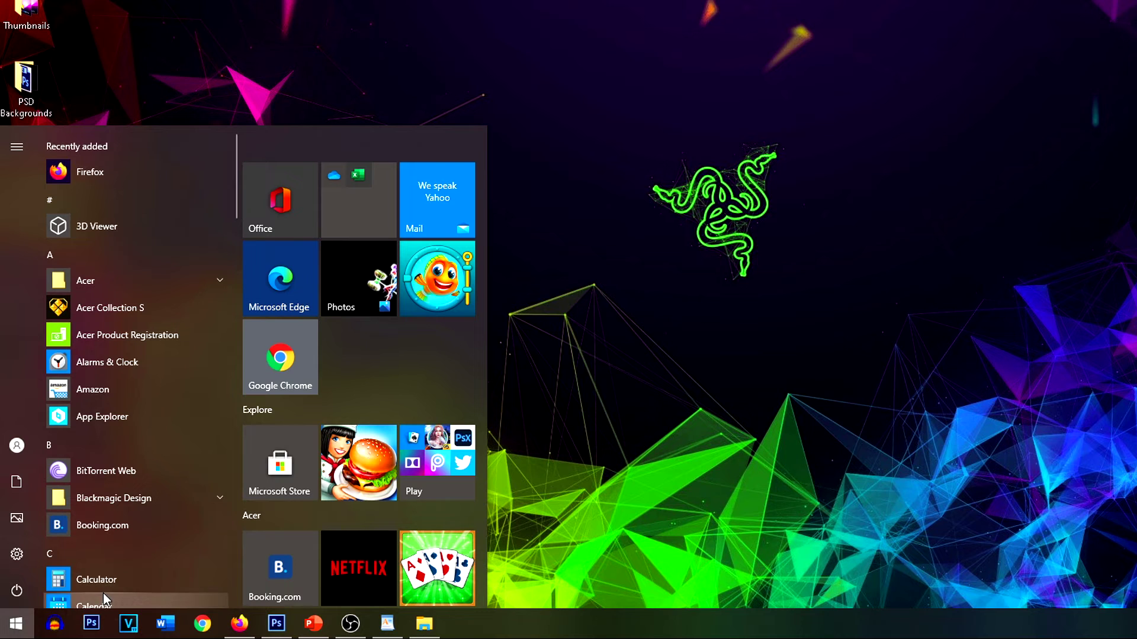
text(run)
click(198, 215)
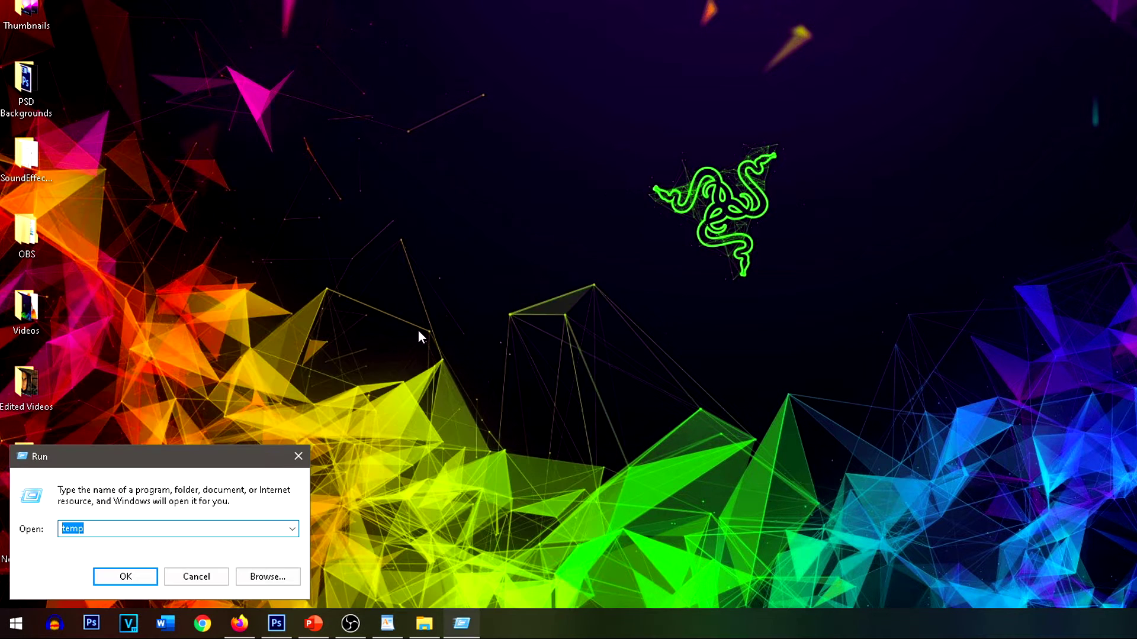
text(%te)
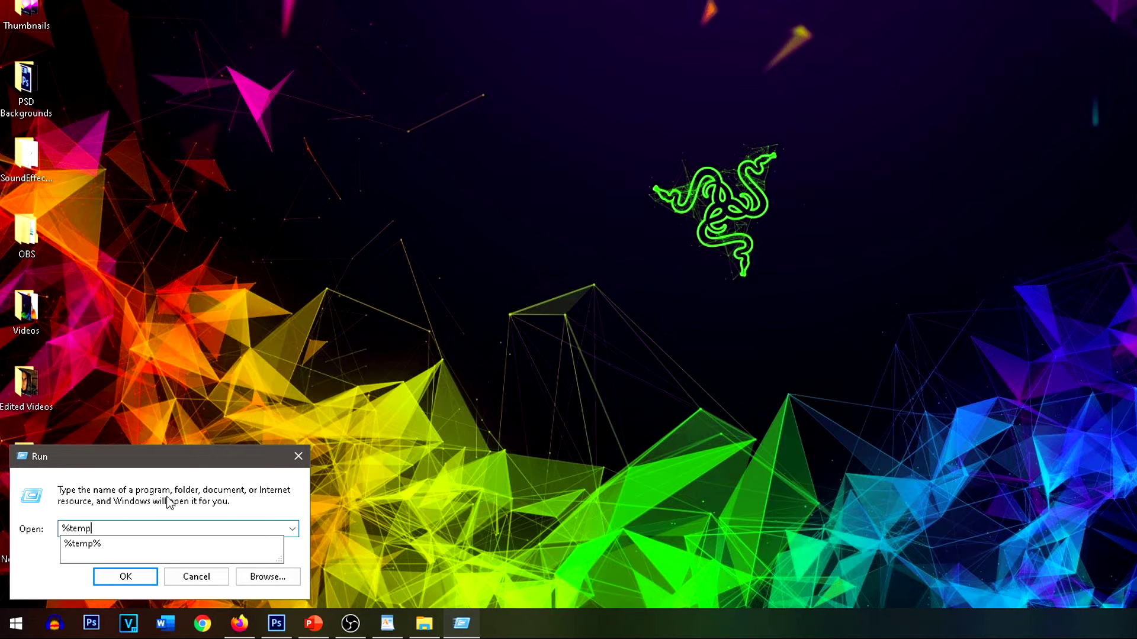
click(113, 544)
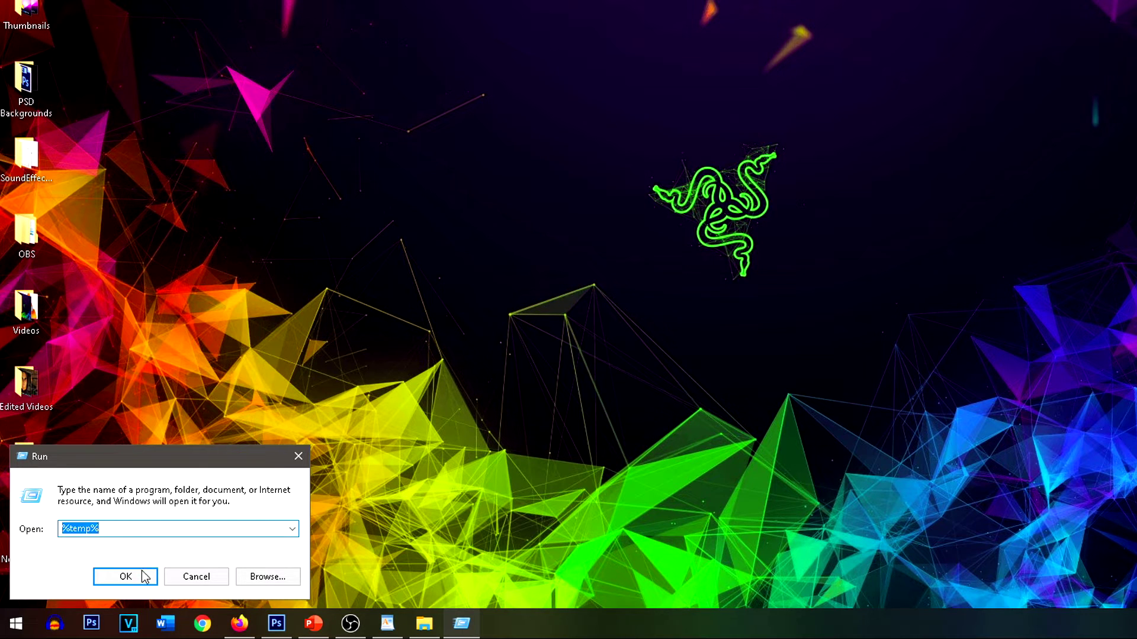
click(142, 576)
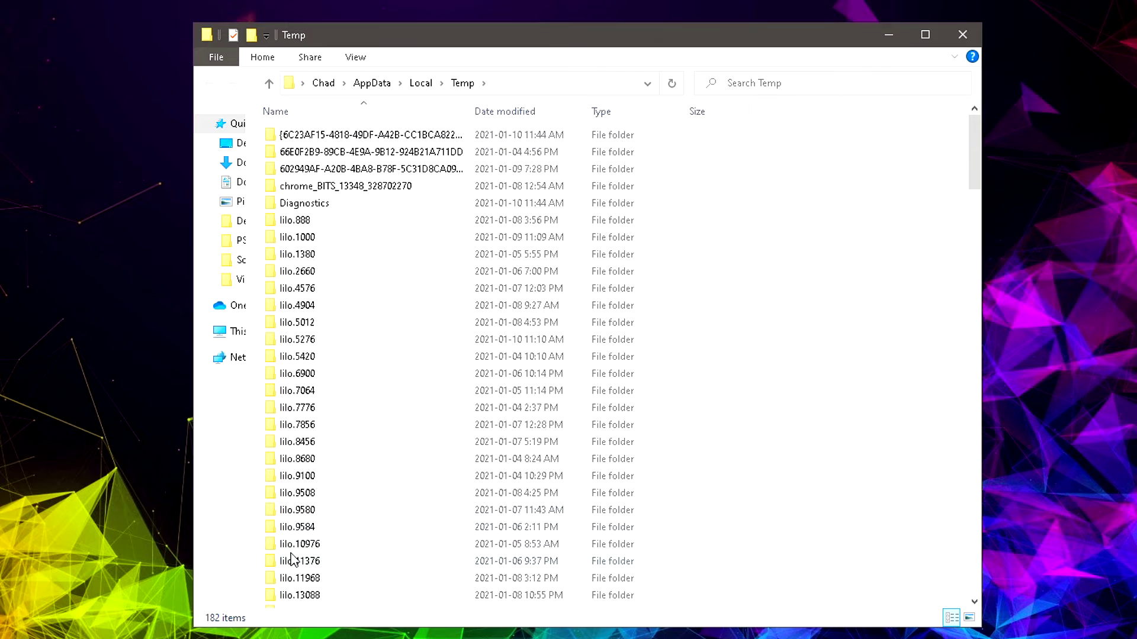
- Delete all items in AppData\Local\Temp, dismiss the in-use dialogs, and close the folder
click(350, 245)
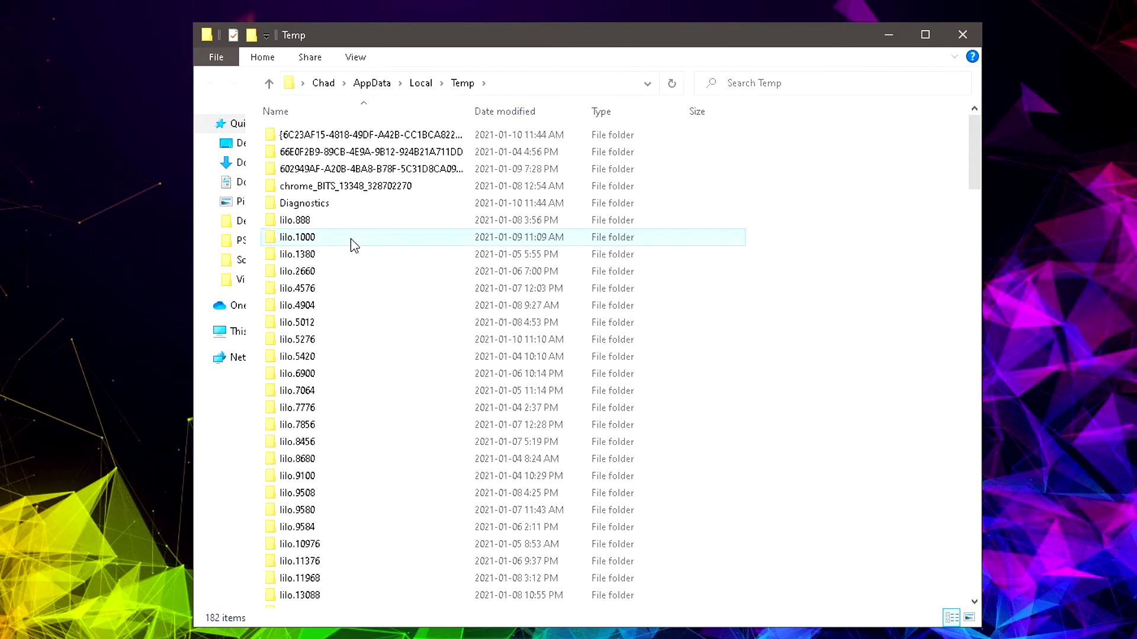
key(ctrl+a)
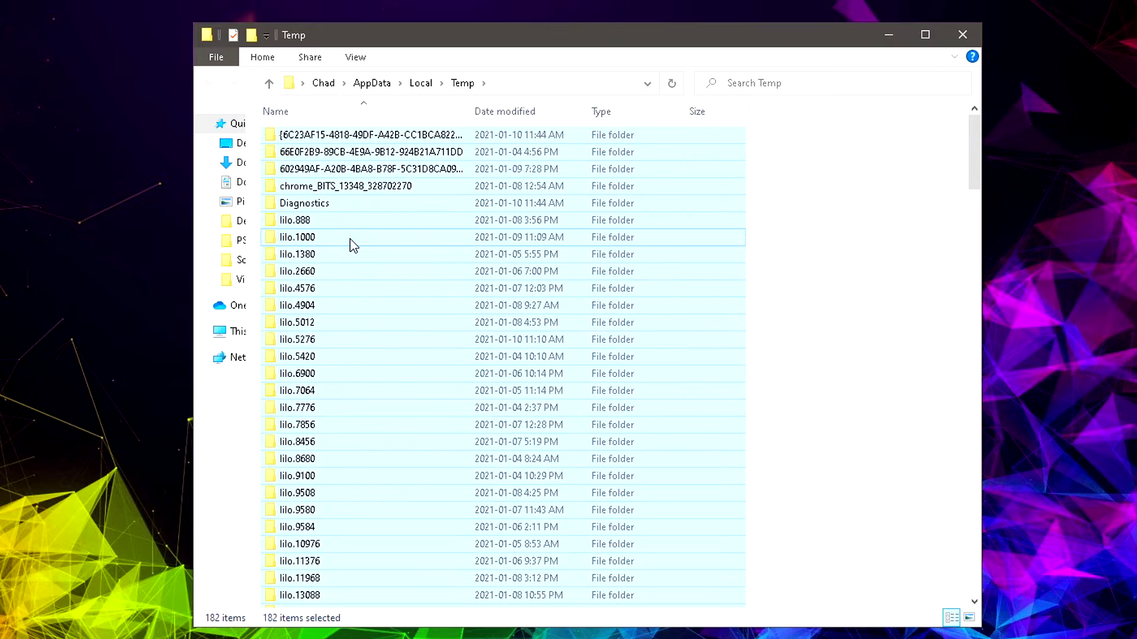
key(Delete)
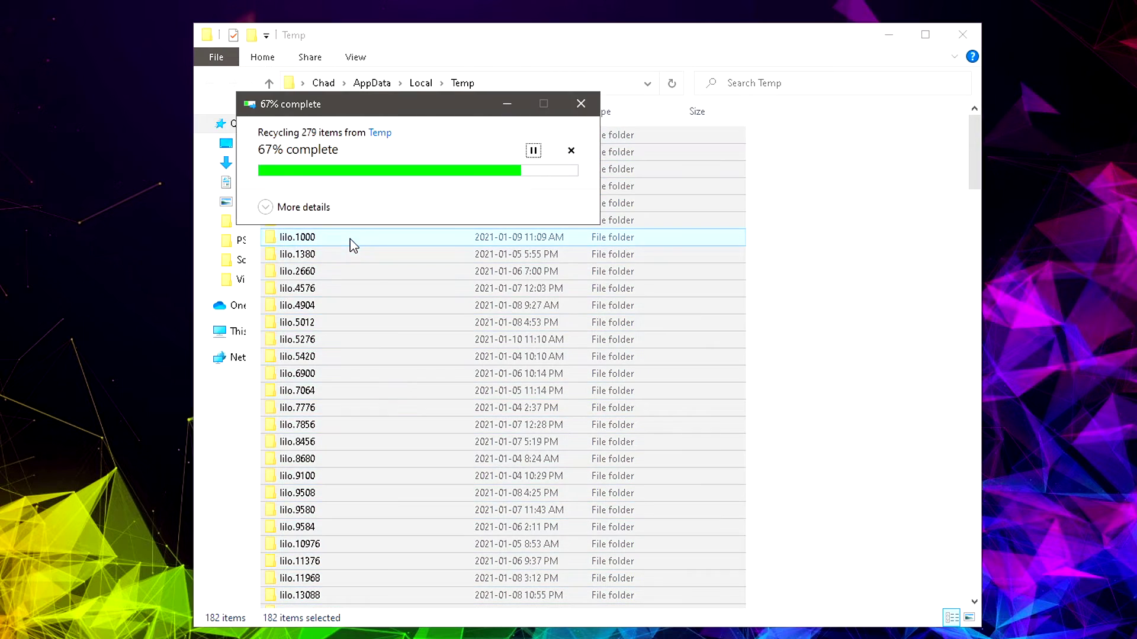
click(579, 105)
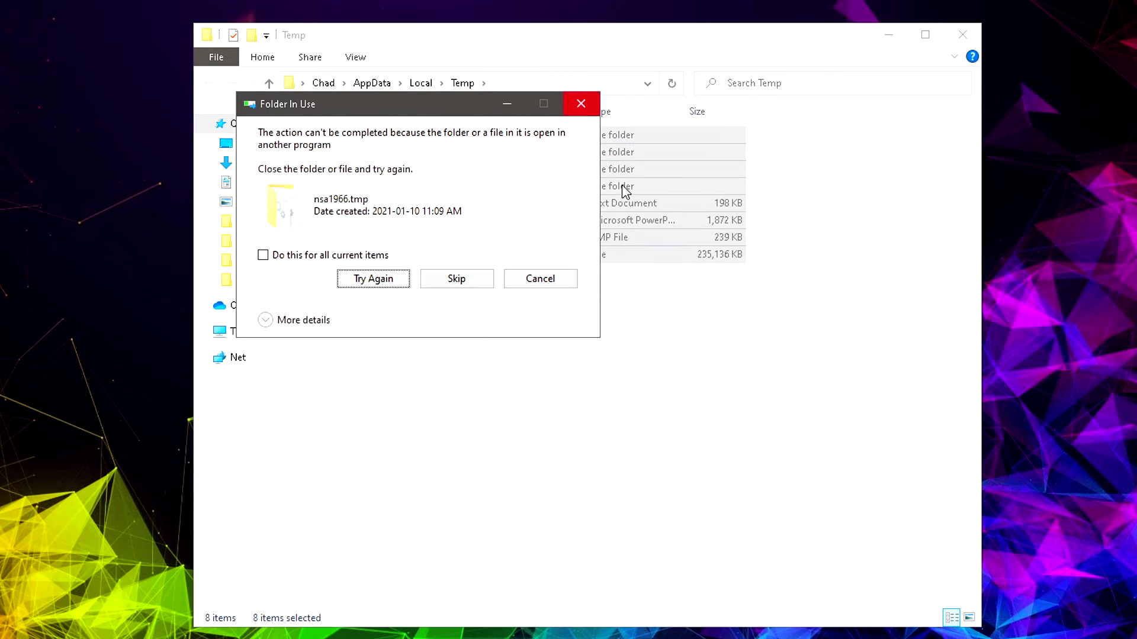
click(584, 105)
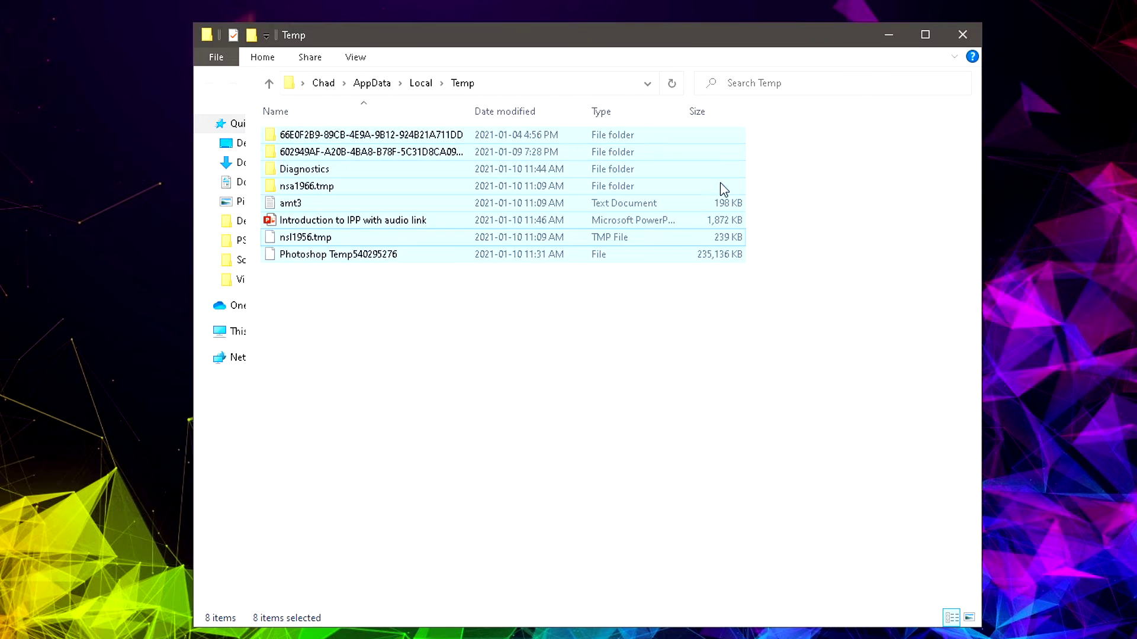
click(963, 34)
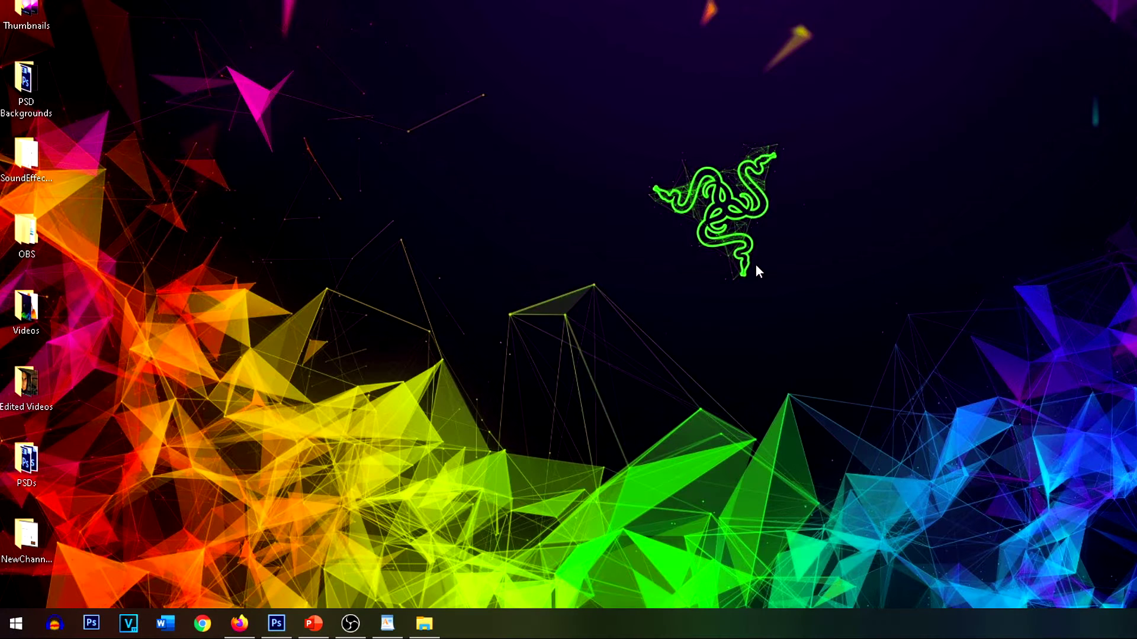
- Switch off 'Get notifications from apps and other senders' in Notifications & actions and close Settings
click(14, 623)
text(not)
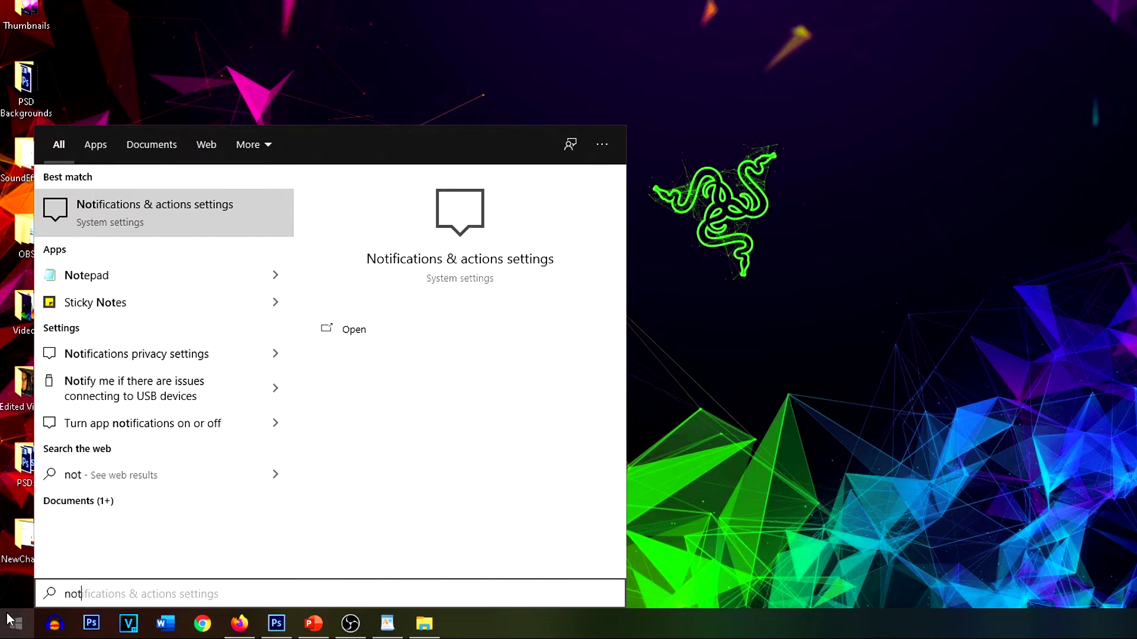
text(i)
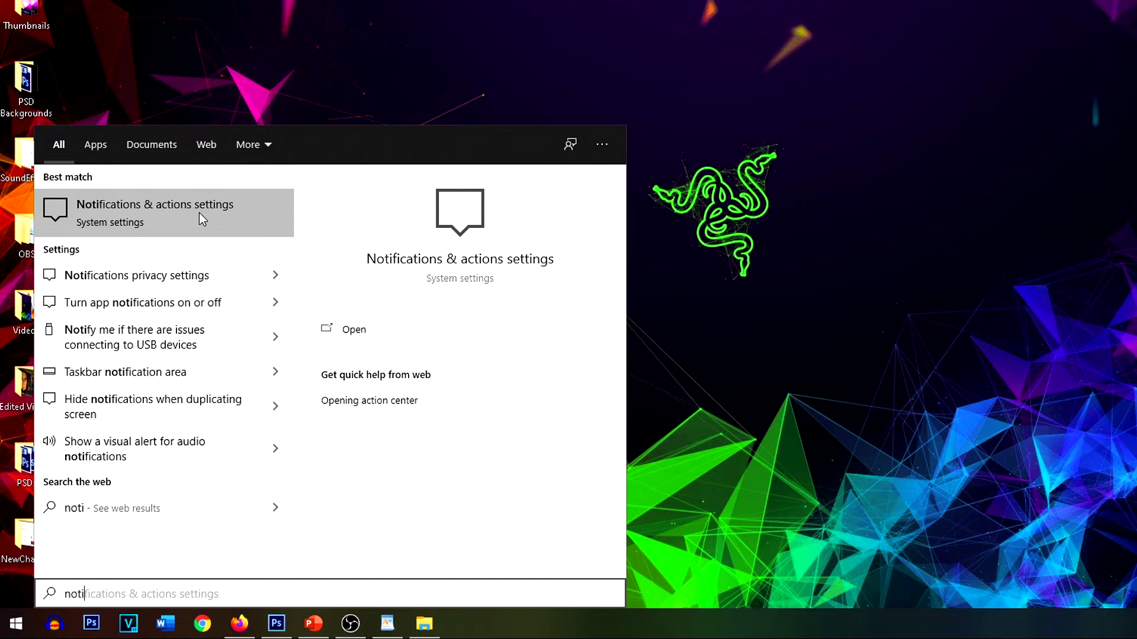
click(211, 212)
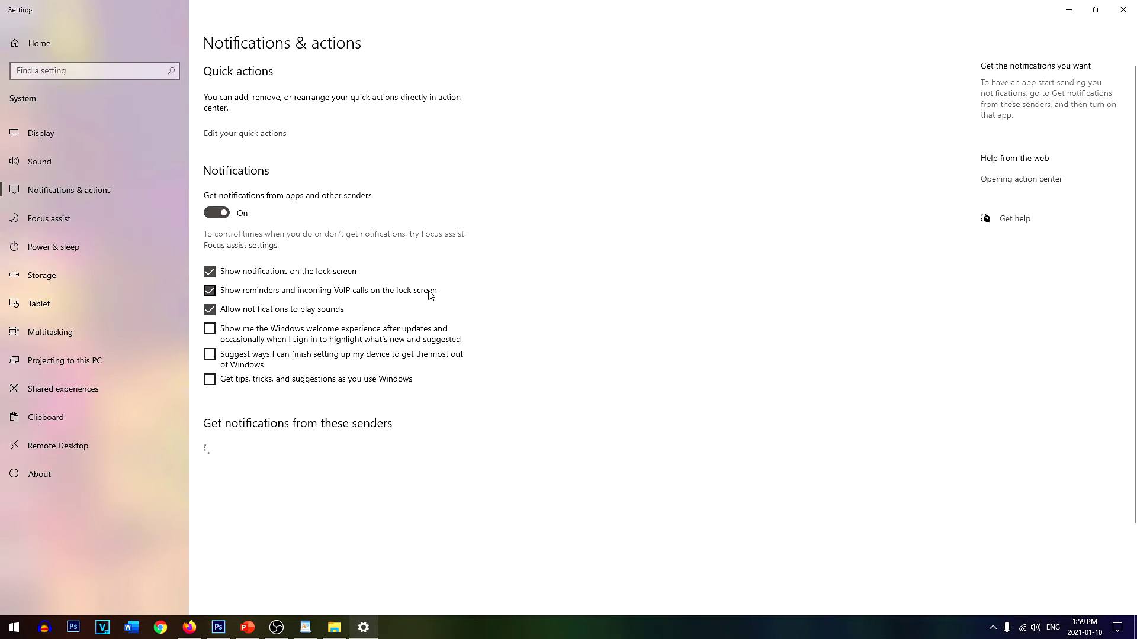
click(222, 214)
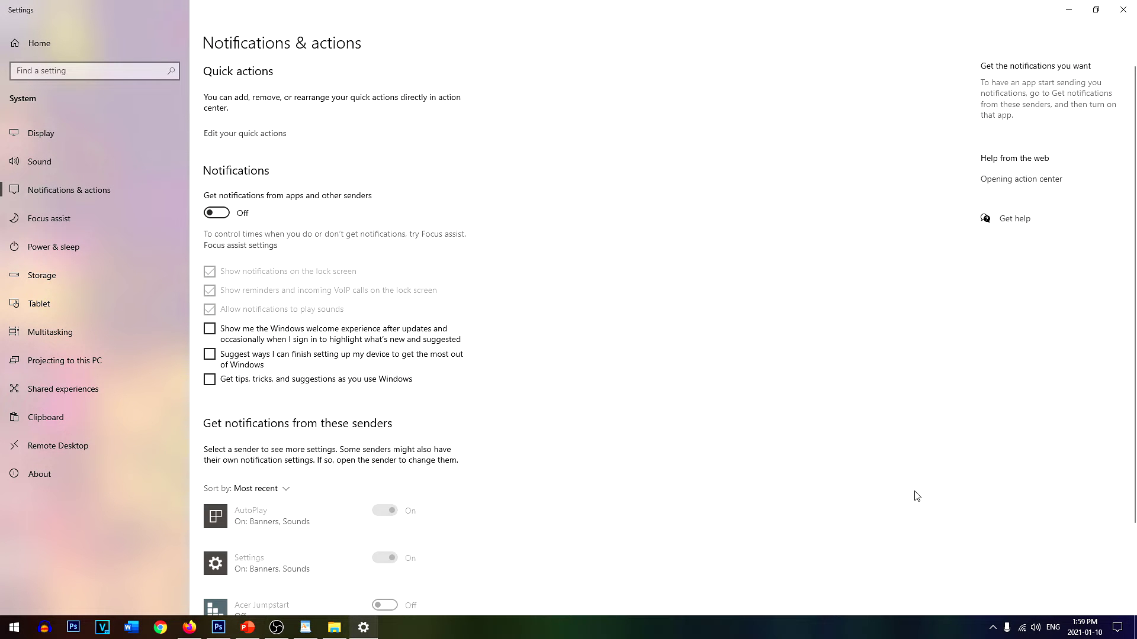
click(1125, 8)
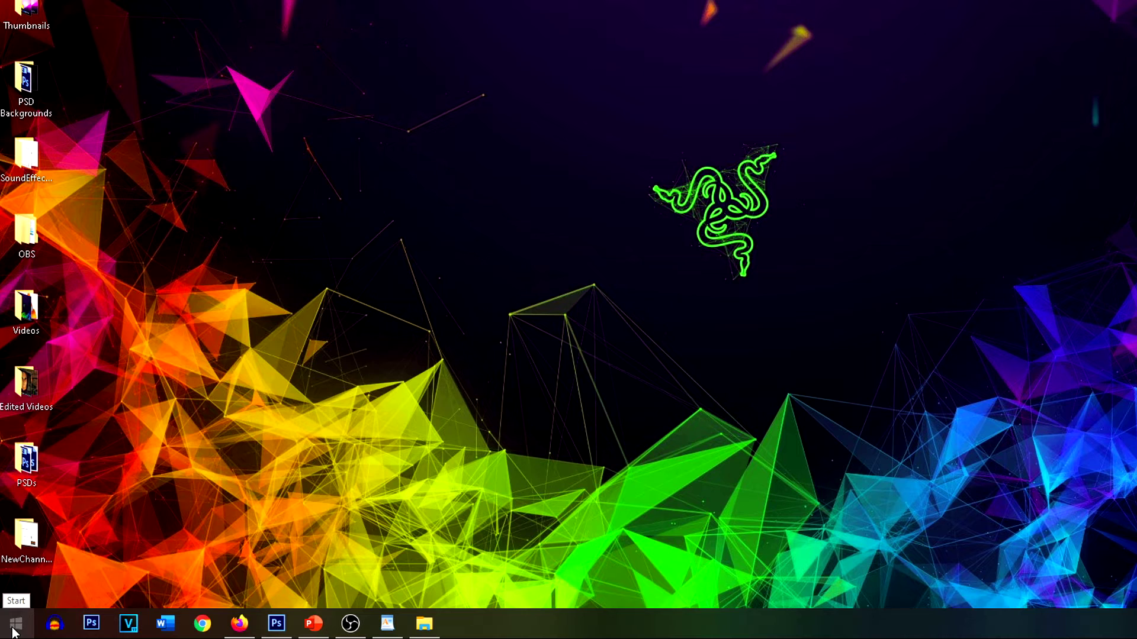
- Switch off 'Let apps run in the background' in Background apps and close Settings
click(12, 627)
text(ba)
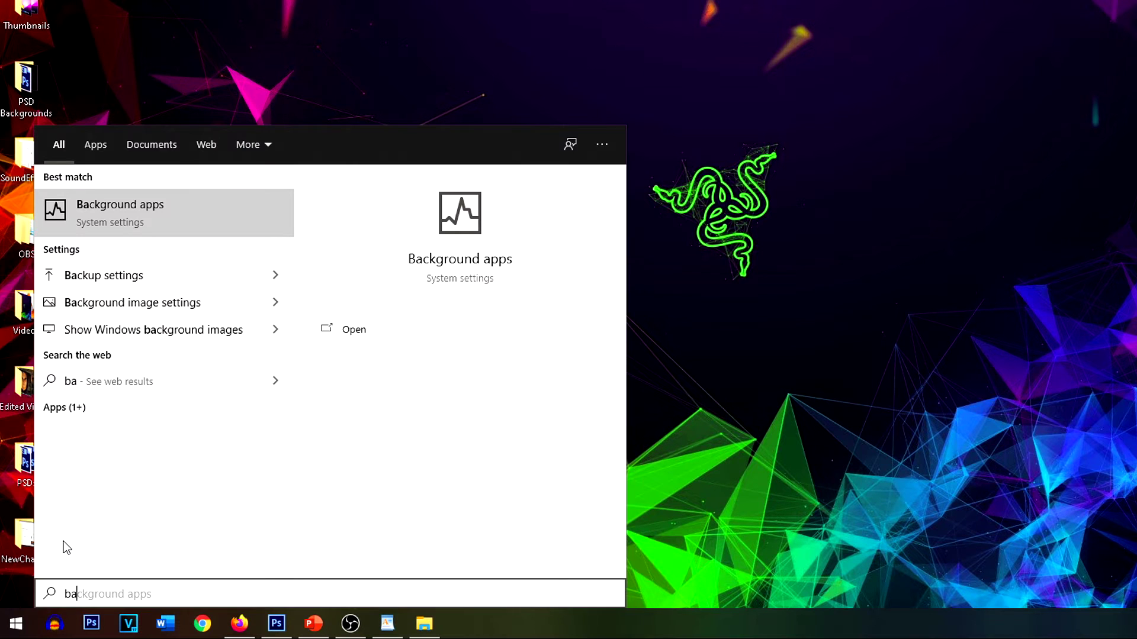
text(ckgr)
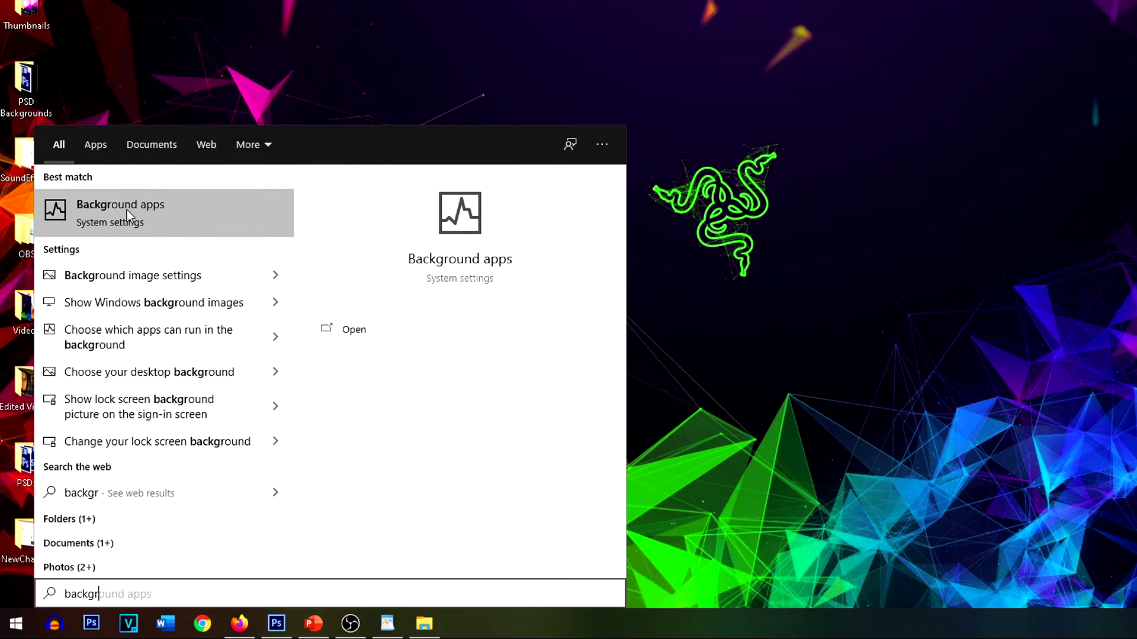
click(127, 210)
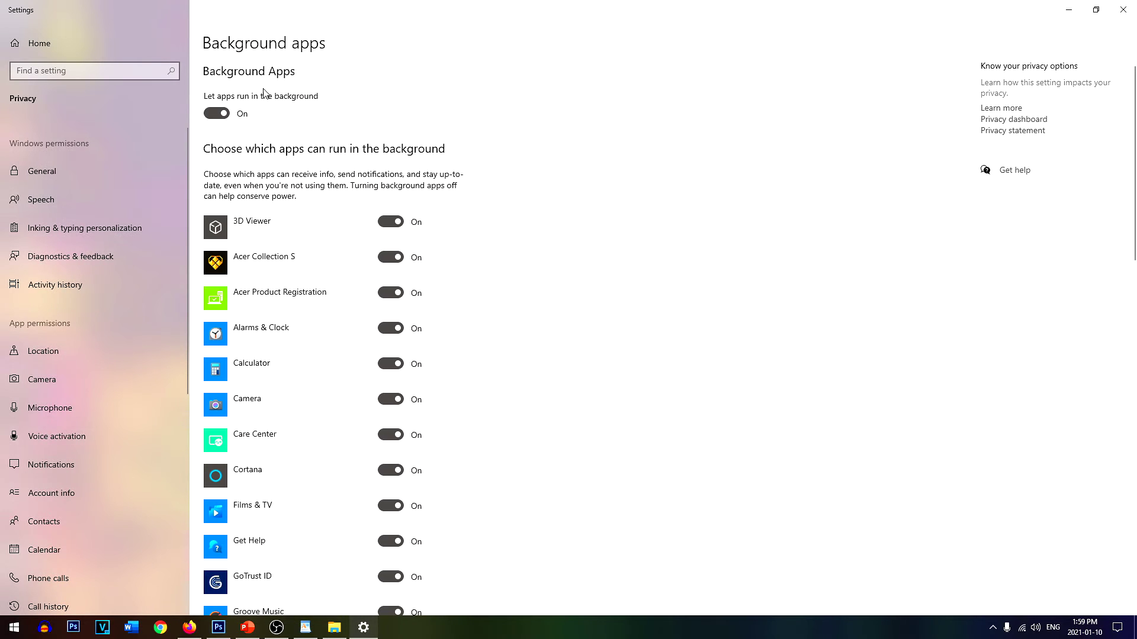
scroll(414, 405, down, 1)
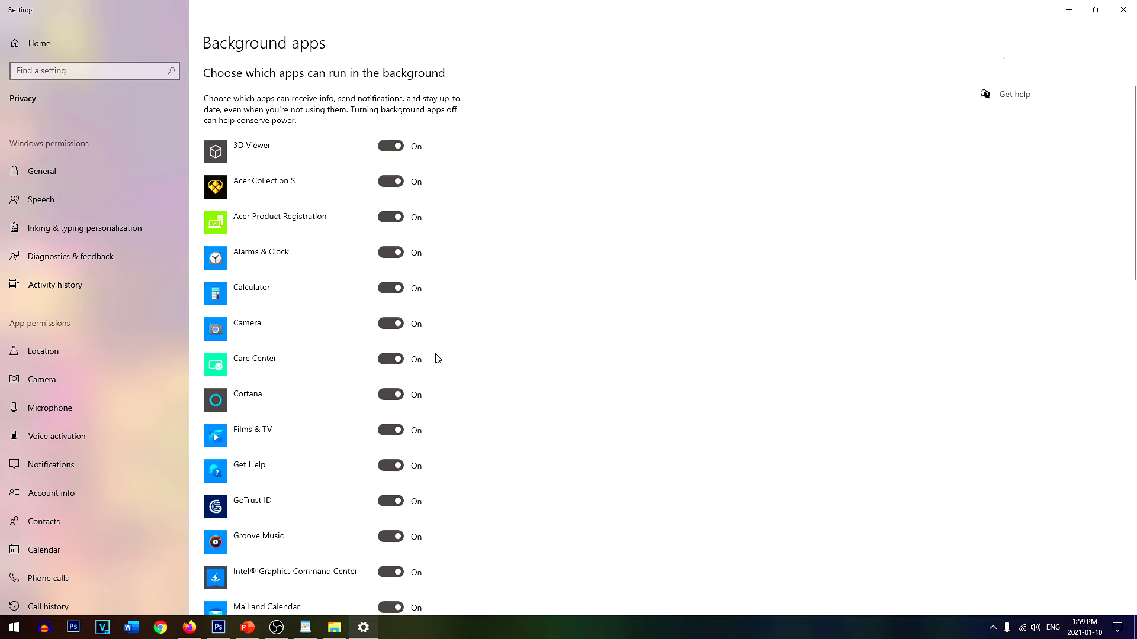
scroll(435, 359, down, 4)
scroll(441, 371, down, 4)
scroll(478, 428, up, 3)
scroll(470, 431, up, 5)
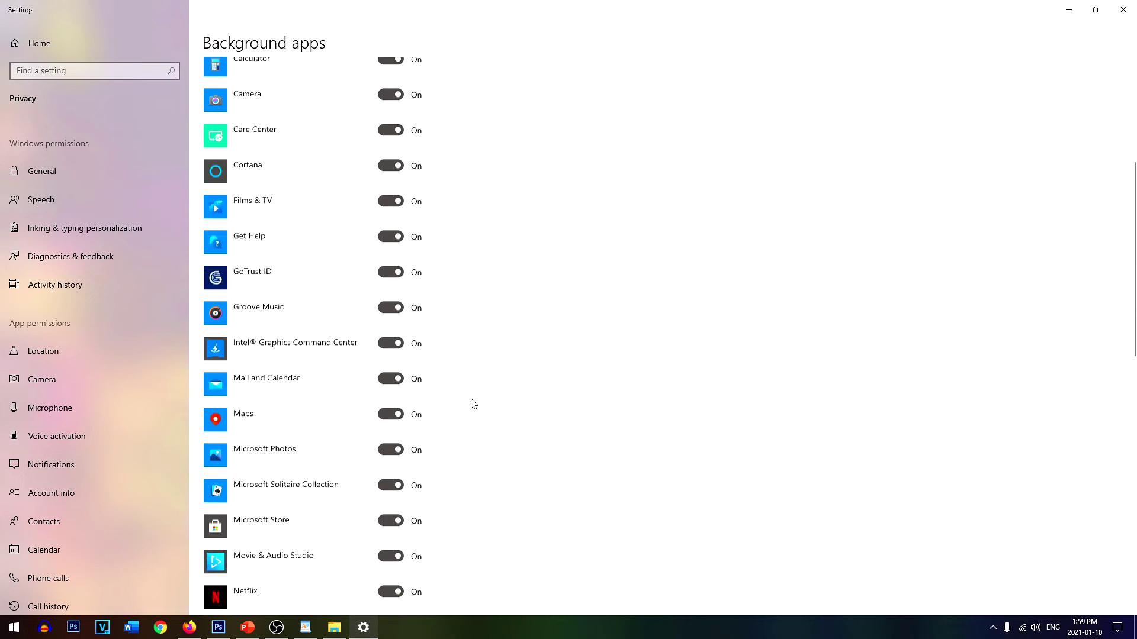
scroll(488, 381, up, 4)
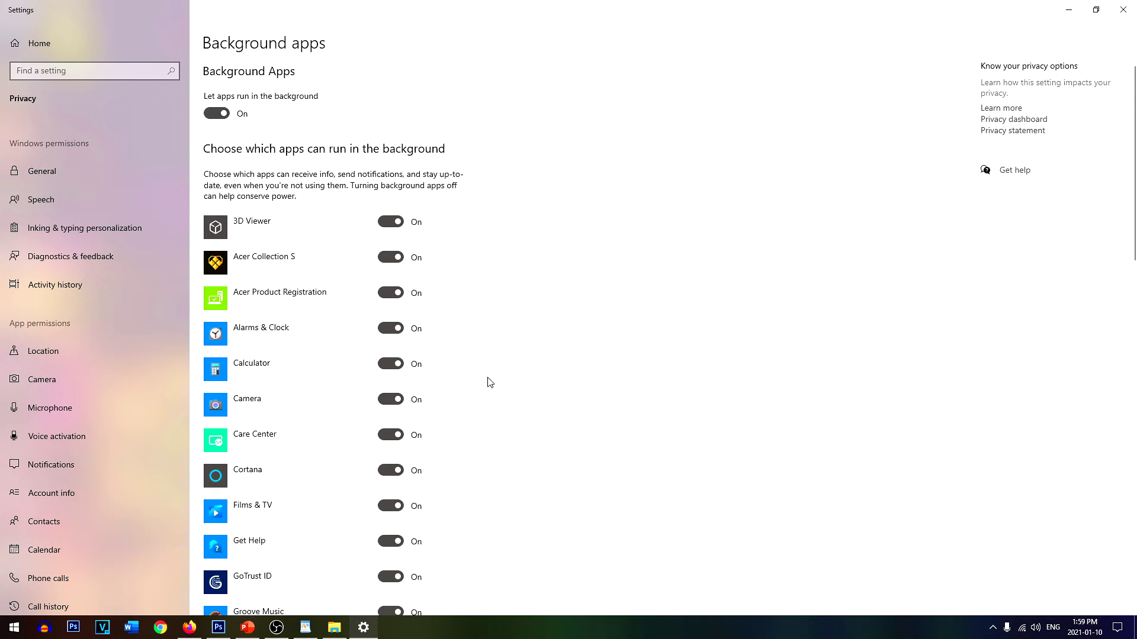
click(219, 120)
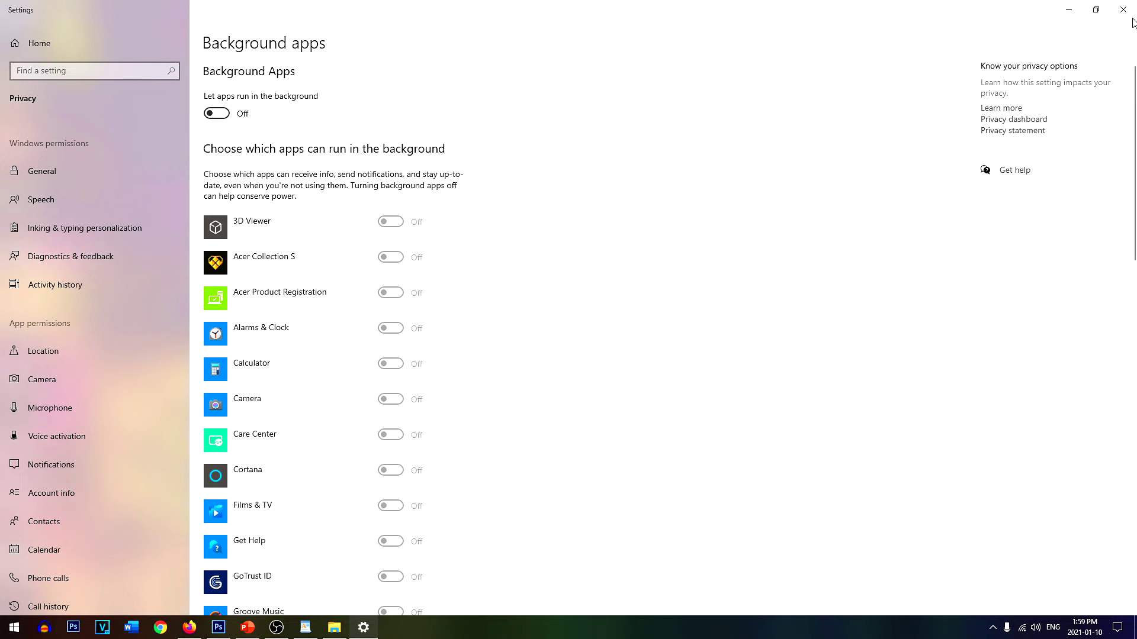
click(1114, 14)
- Search 'startup' and show the Startup Apps settings page
click(13, 628)
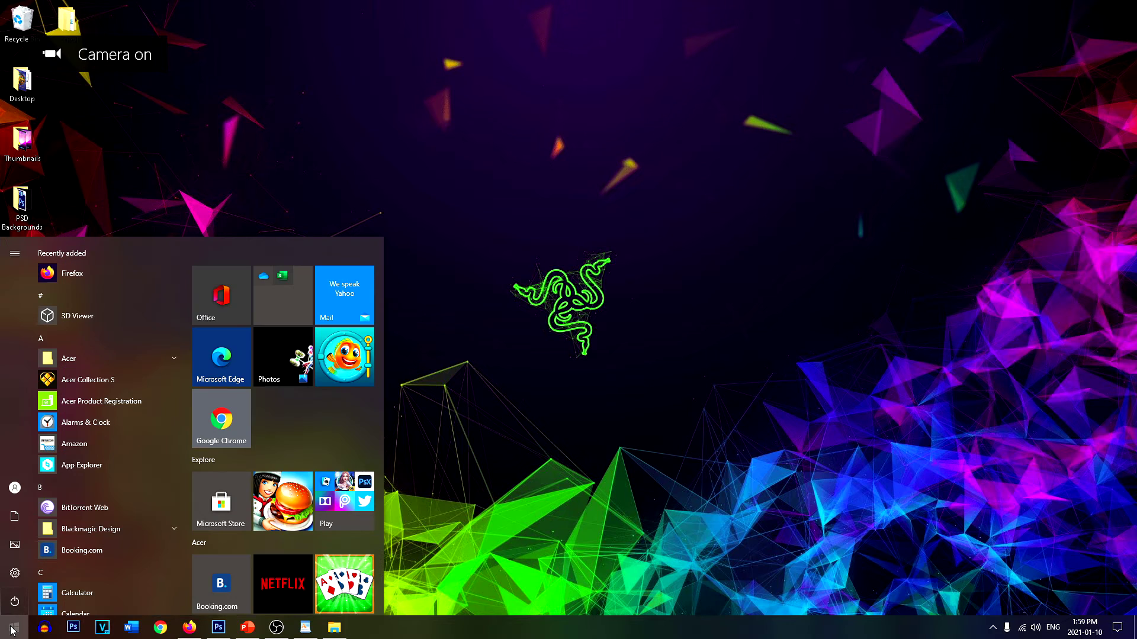
text(start)
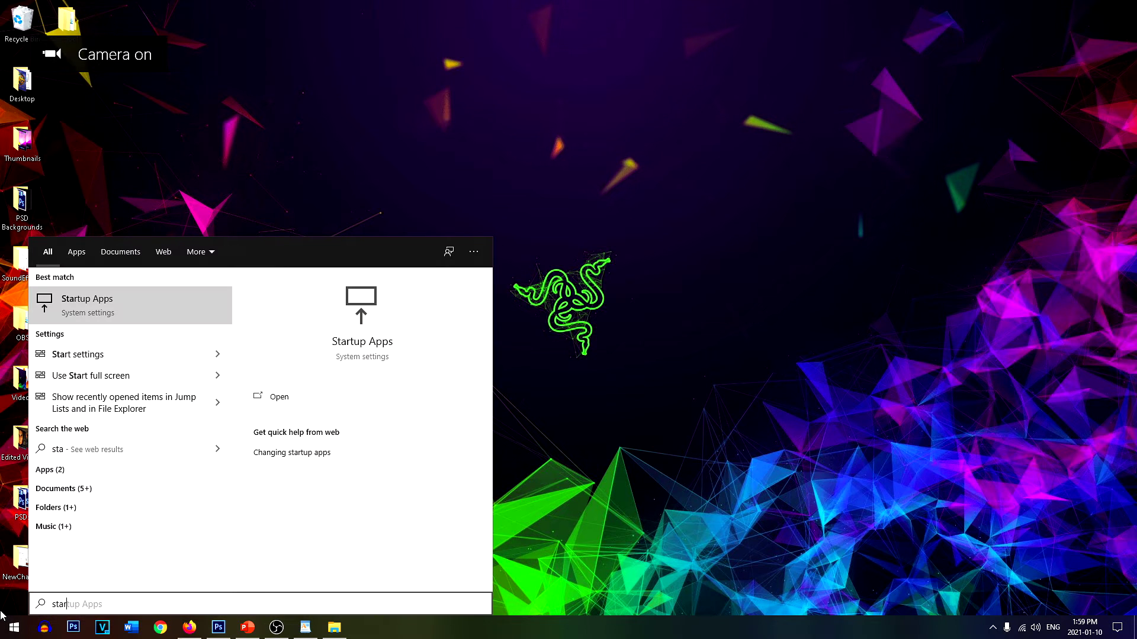
click(121, 301)
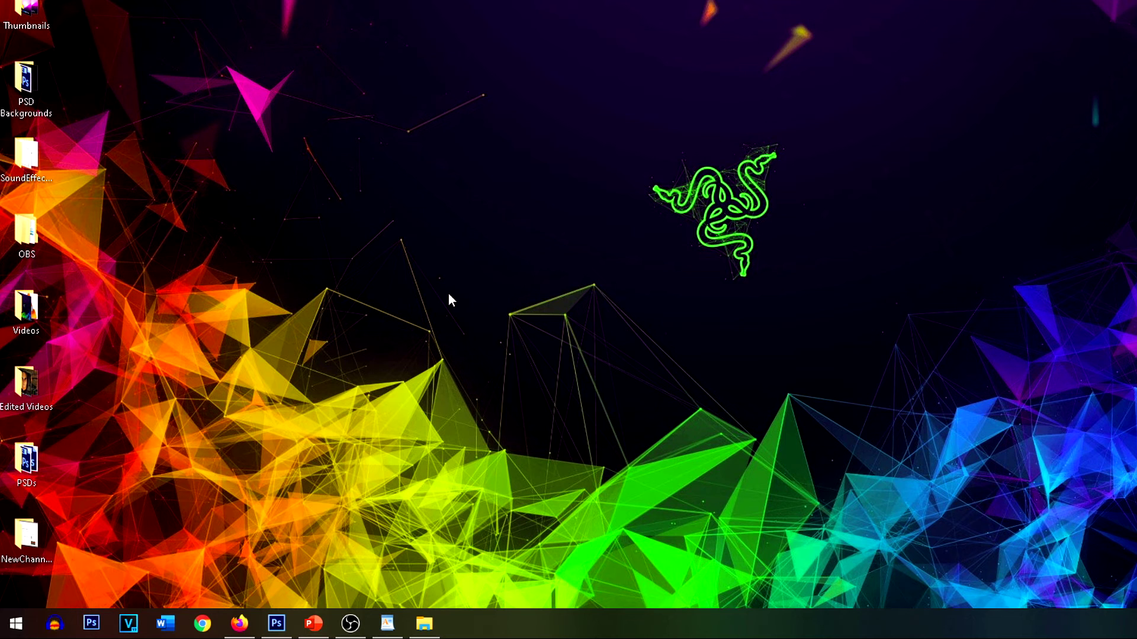
- Launch Disk Cleanup for drive C: and rescan including system files
click(9, 609)
text(disk)
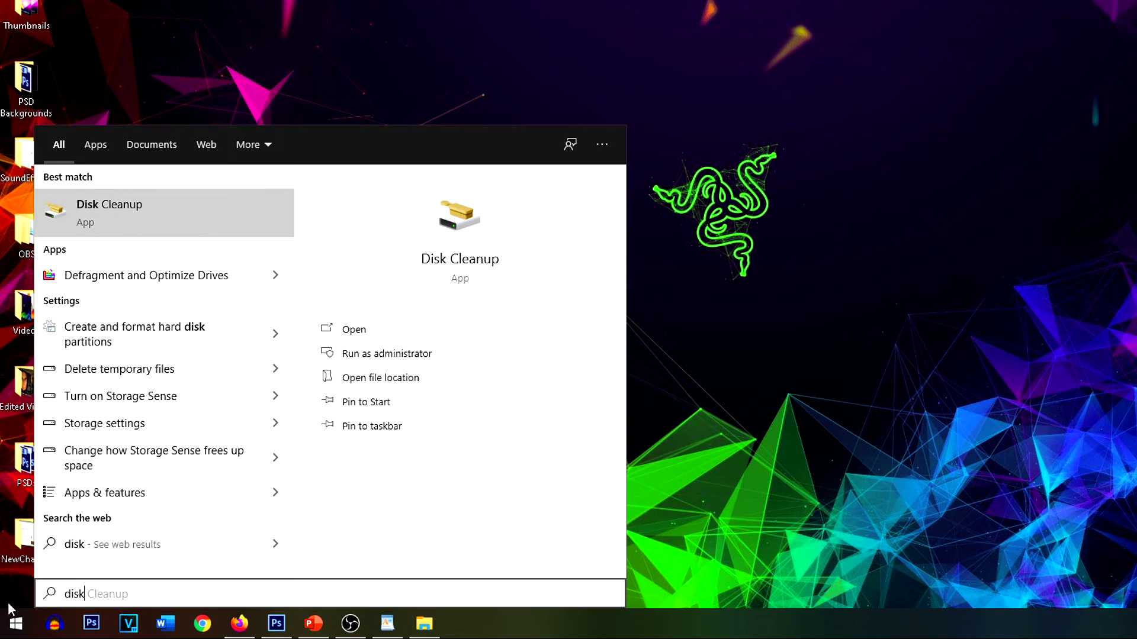
click(181, 209)
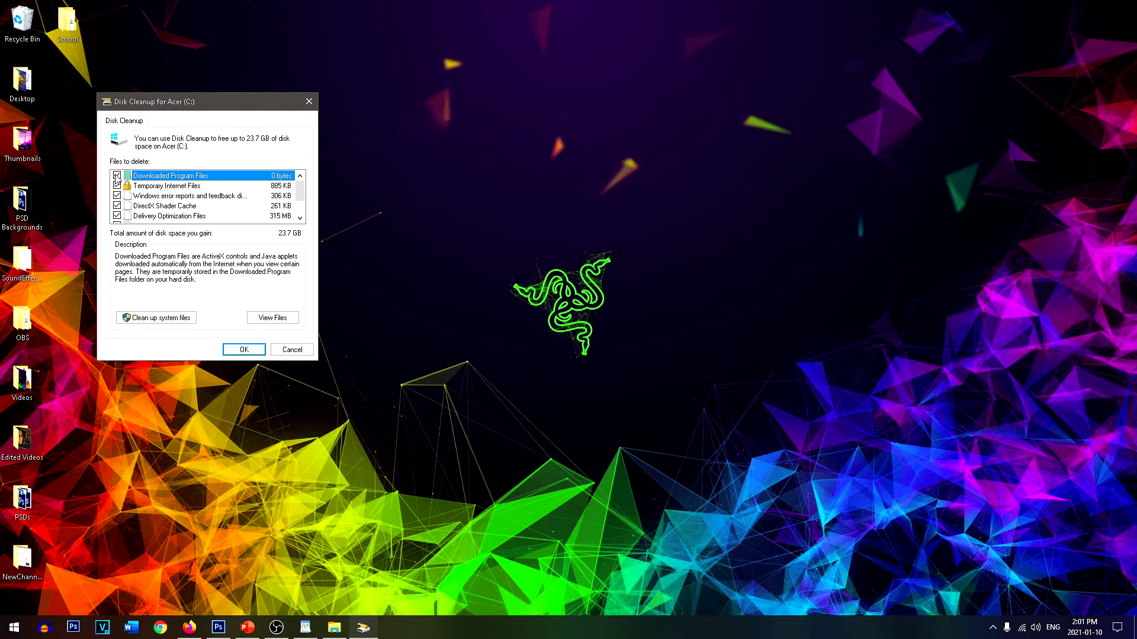
scroll(139, 188, down, 1)
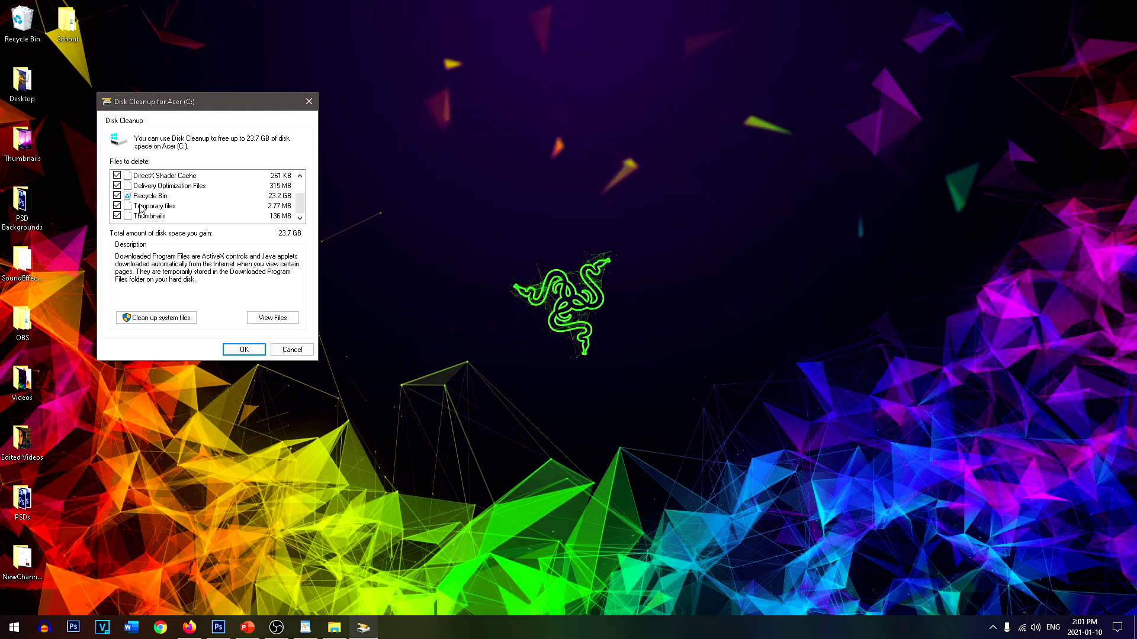
scroll(136, 220, up, 1)
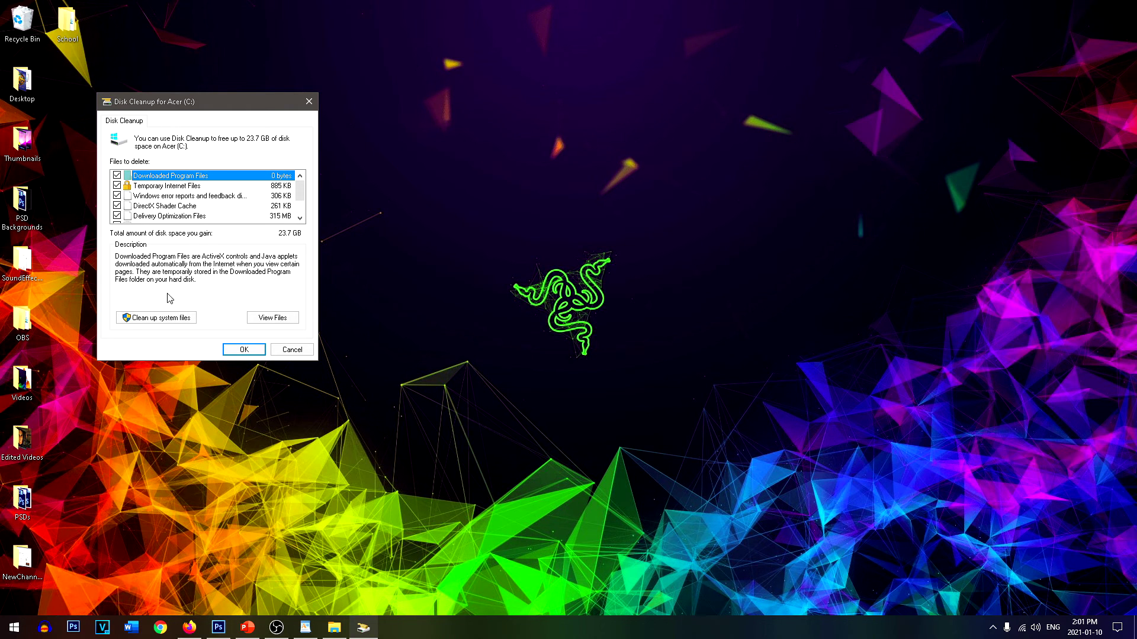
click(159, 321)
click(165, 326)
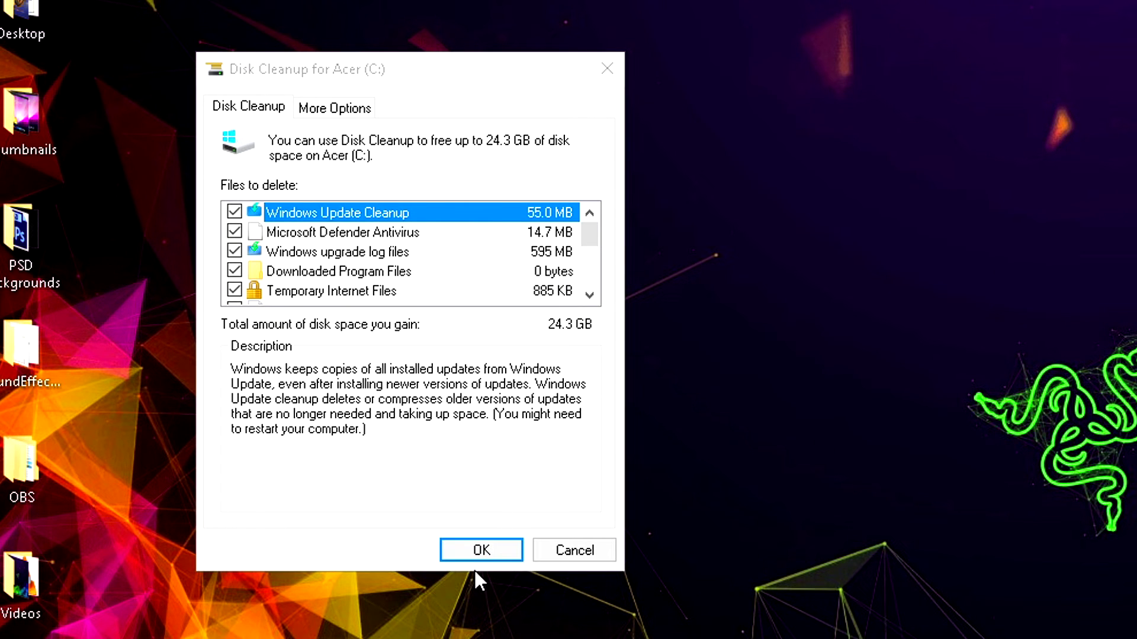
- Delete the checked categories (24.3 GB) and confirm permanent deletion
click(482, 556)
click(1108, 479)
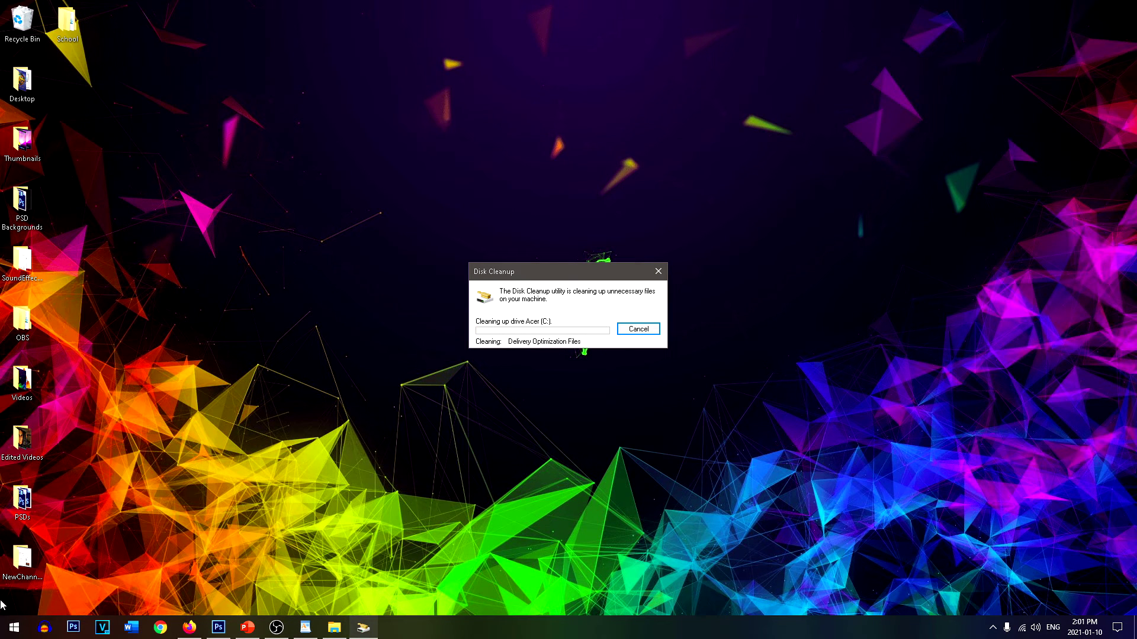
- Launch Defragment and Optimize Drives, start optimizing Acer (C:), and minimize it while it runs
click(13, 628)
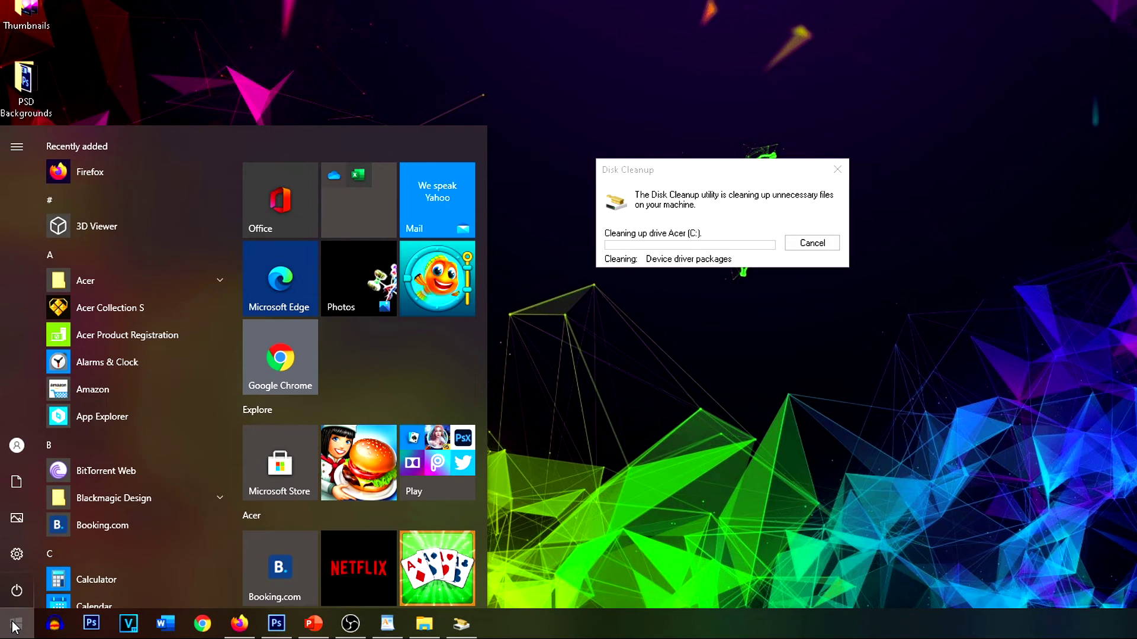
text(optimiz)
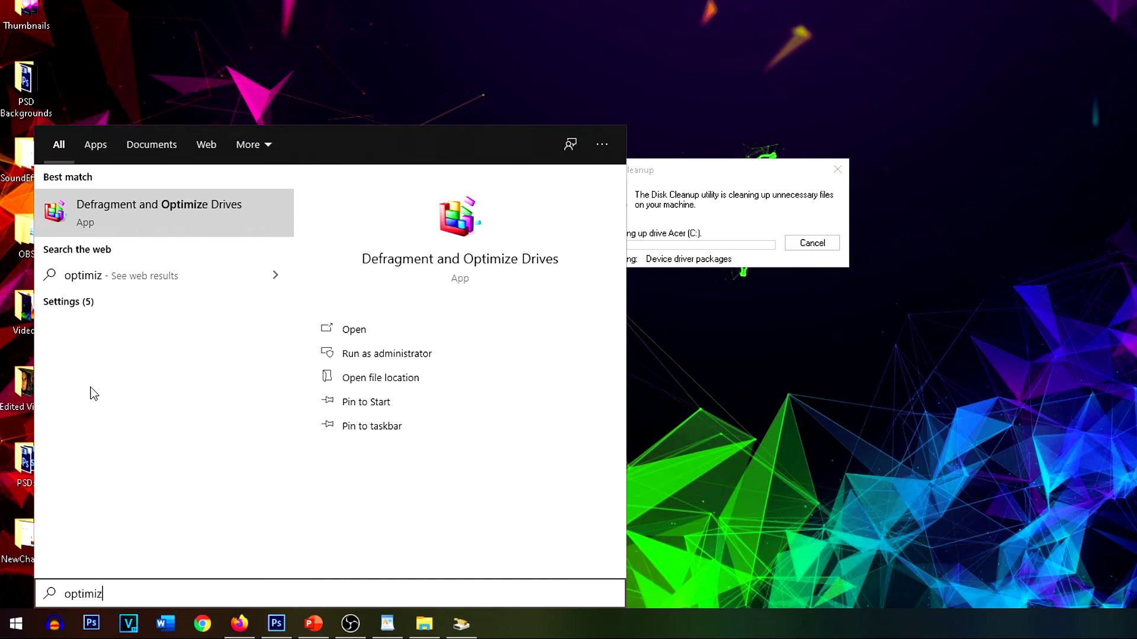
click(202, 216)
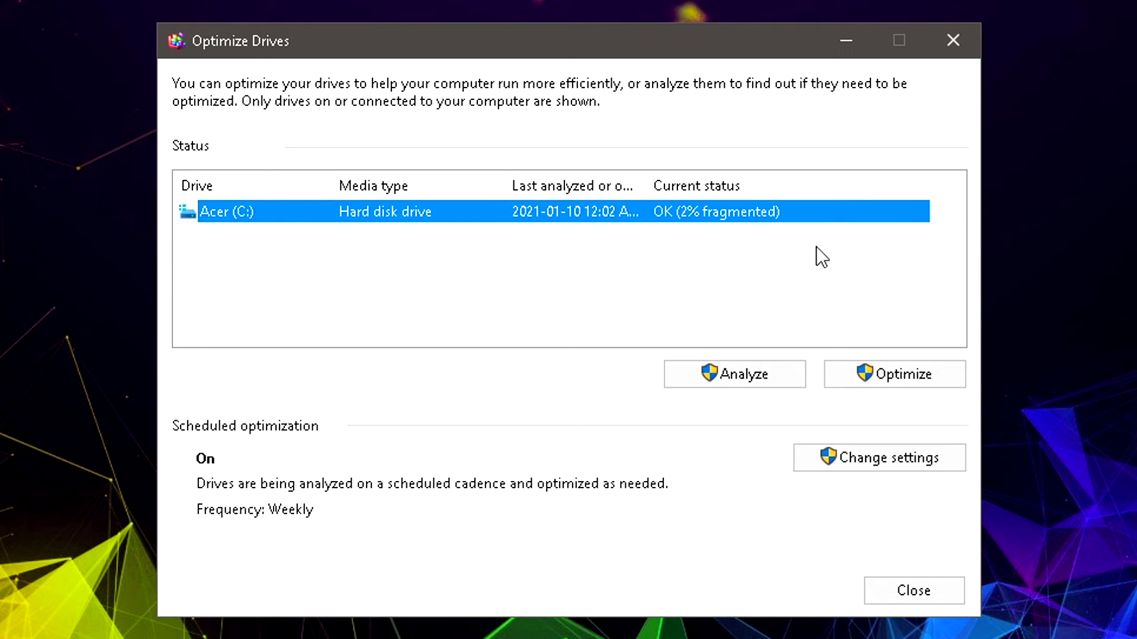
click(877, 386)
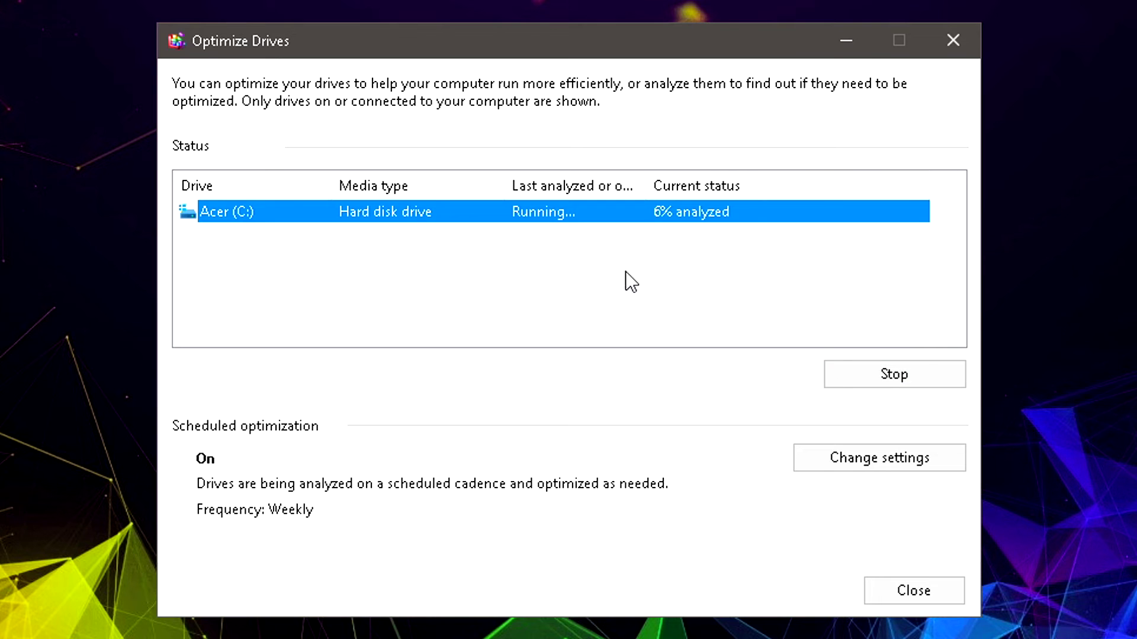
click(848, 41)
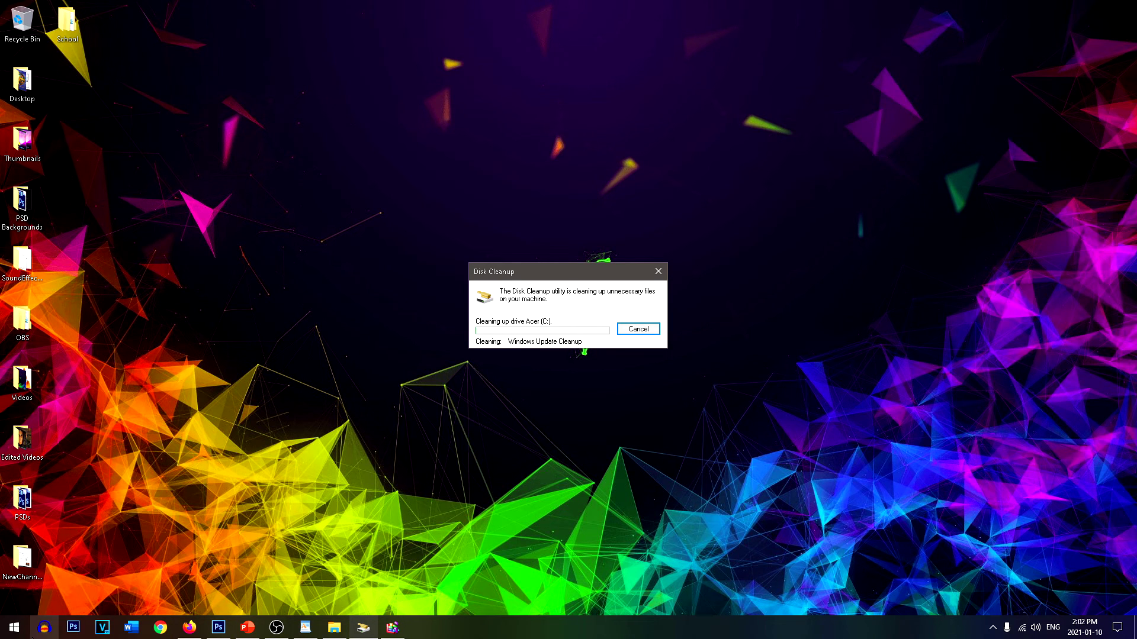
click(15, 627)
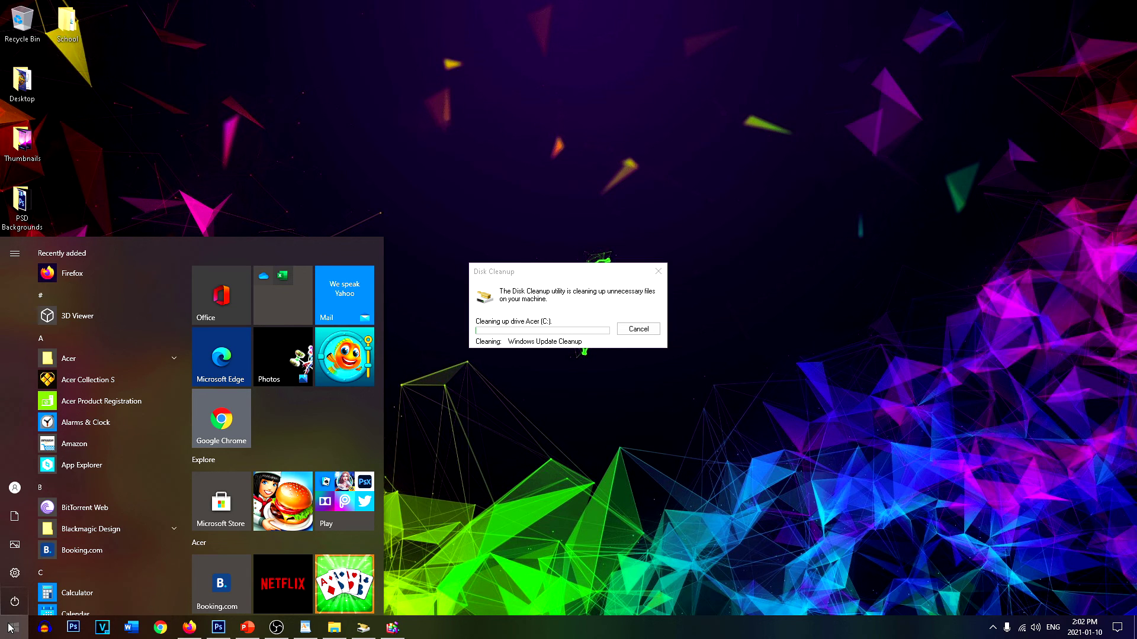
text(add)
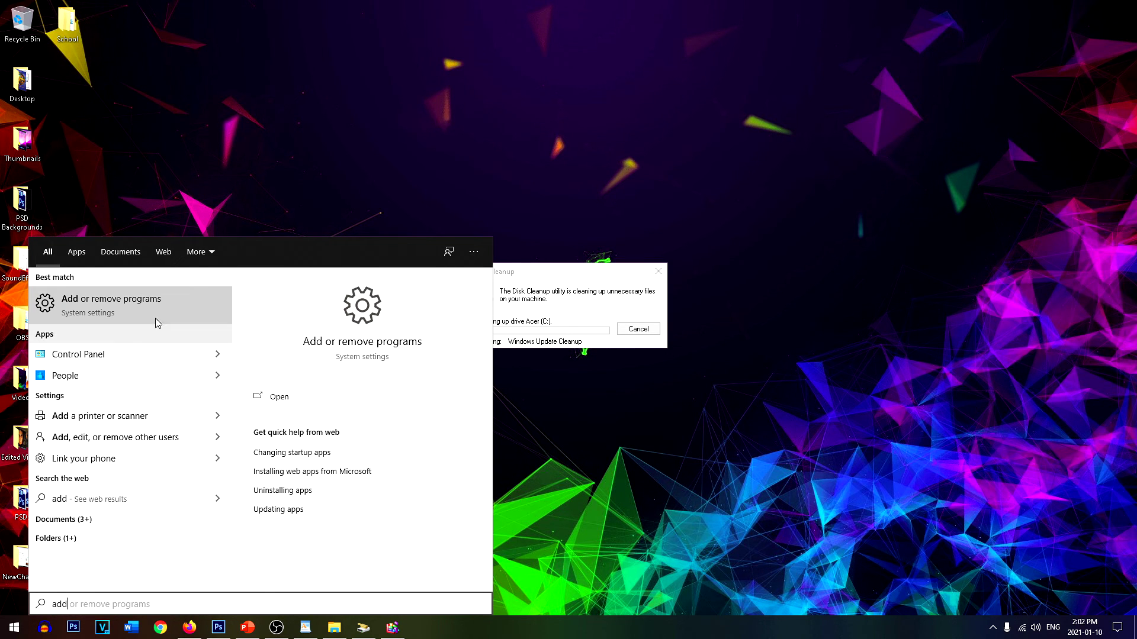
- Bring up the Apps & features list of installed apps from the Start search
click(160, 302)
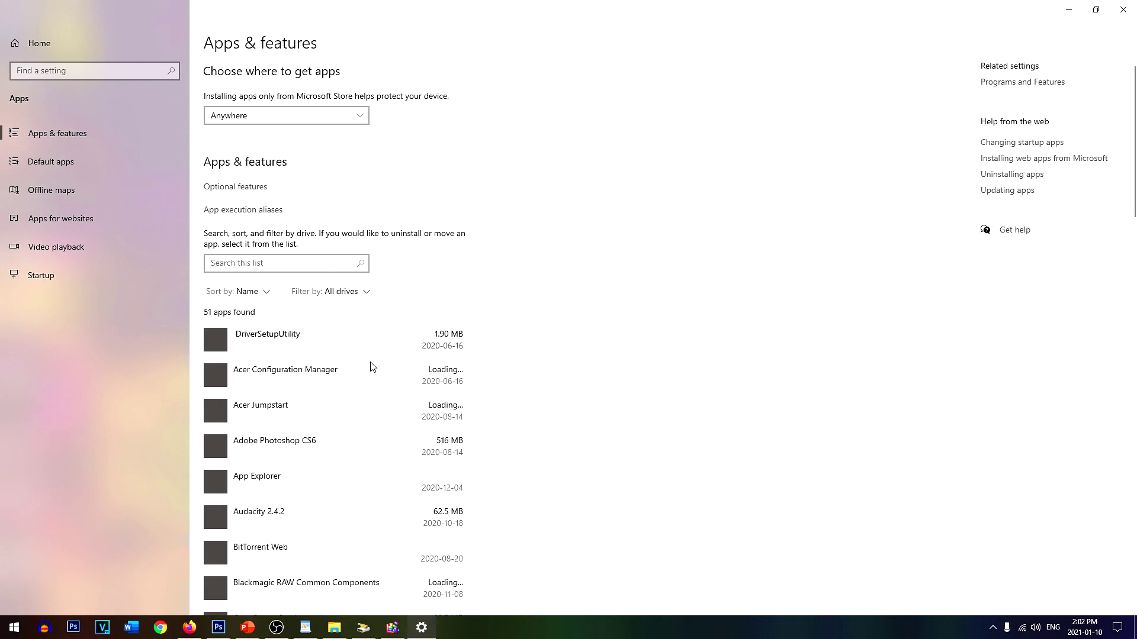
scroll(556, 401, down, 3)
scroll(559, 402, down, 3)
scroll(559, 402, down, 3)
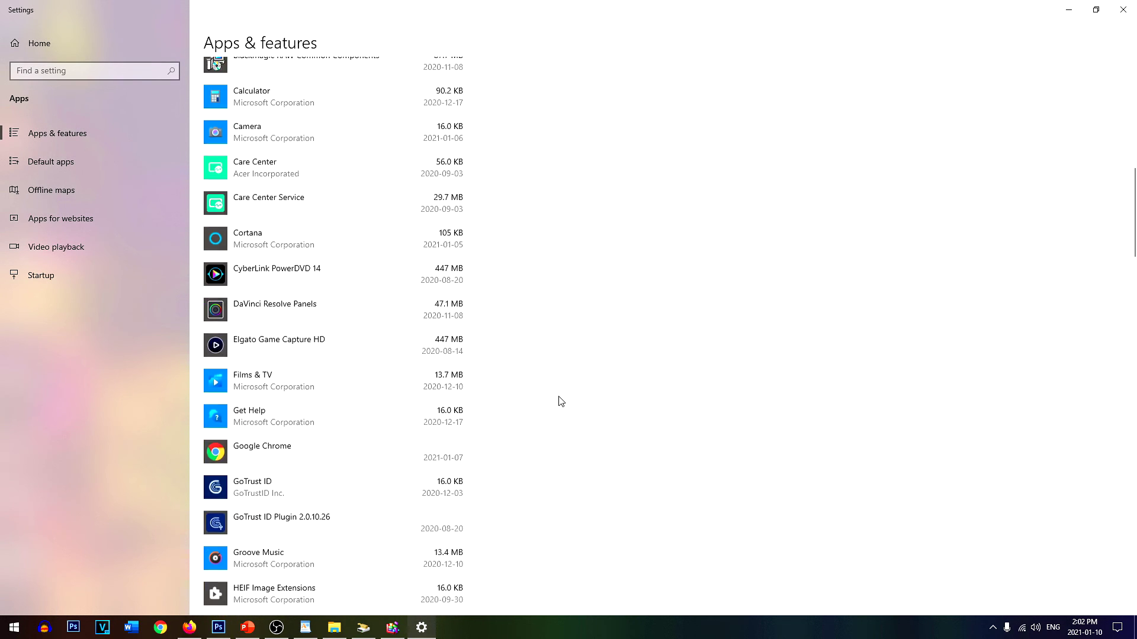
scroll(560, 402, down, 2)
scroll(558, 402, down, 3)
scroll(548, 398, down, 2)
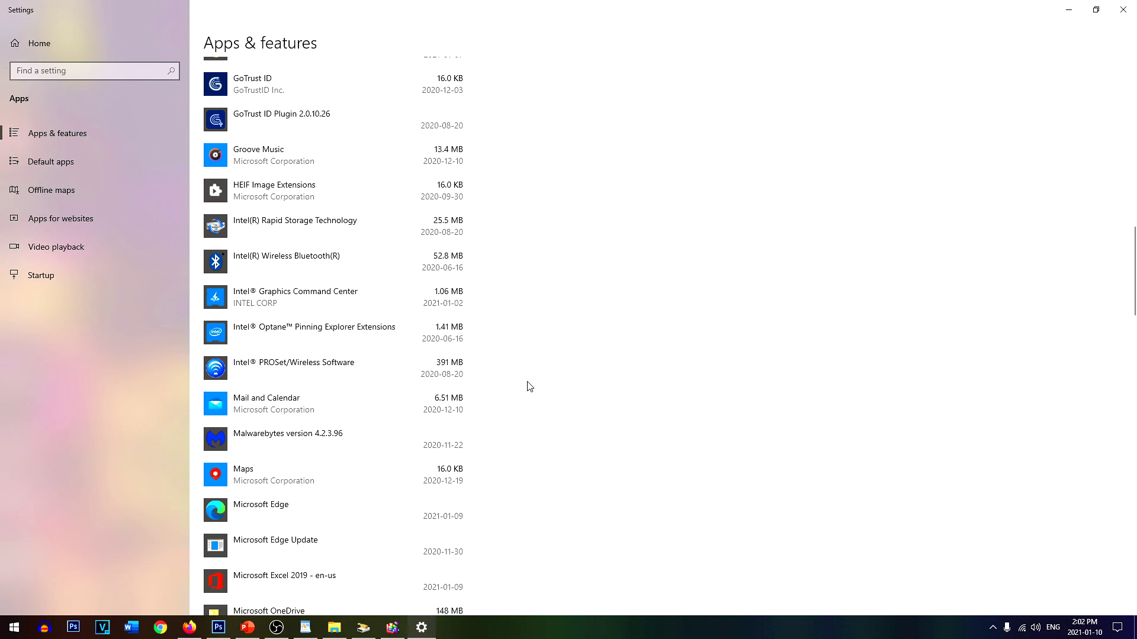
scroll(527, 386, down, 3)
scroll(530, 386, down, 3)
scroll(532, 386, down, 4)
scroll(533, 385, down, 4)
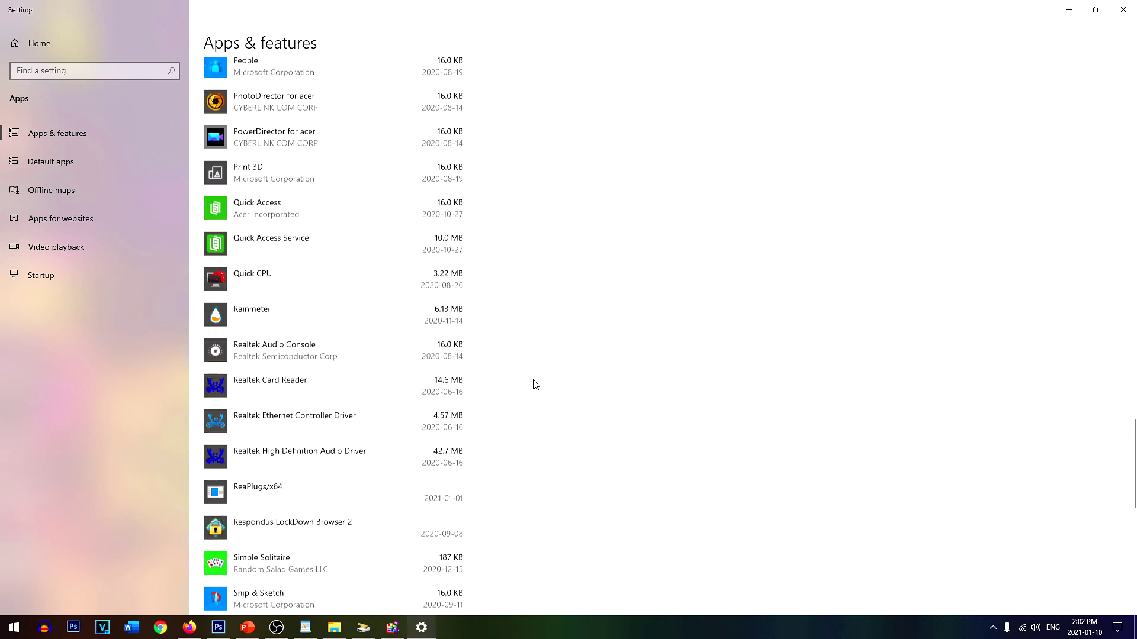
scroll(534, 385, down, 3)
scroll(530, 388, down, 4)
scroll(527, 387, down, 2)
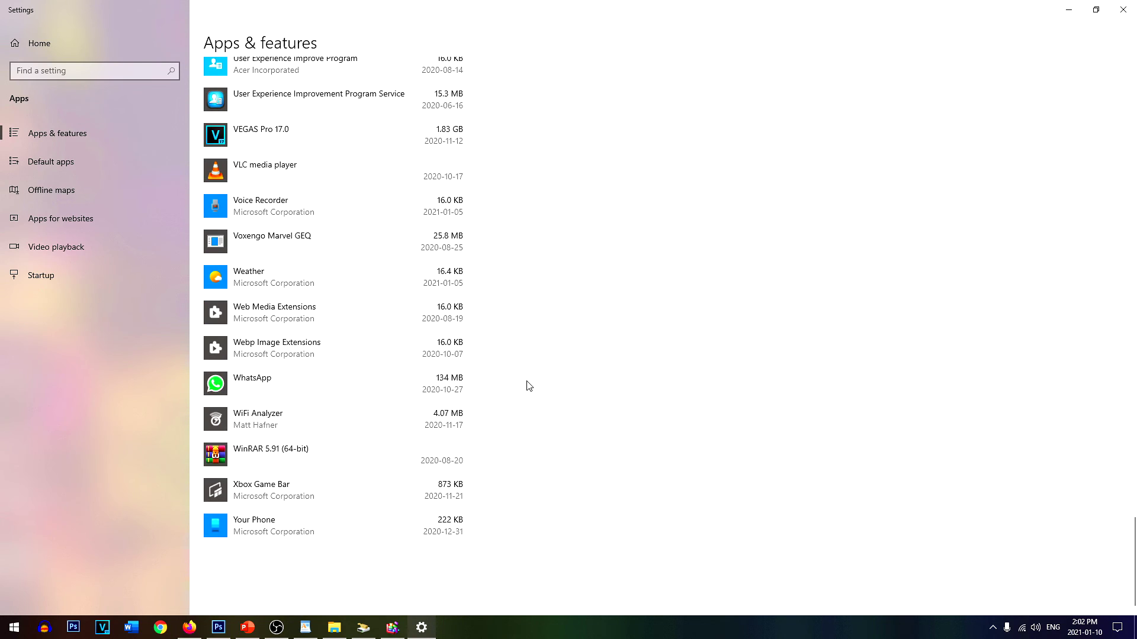
scroll(582, 402, up, 3)
scroll(604, 391, up, 5)
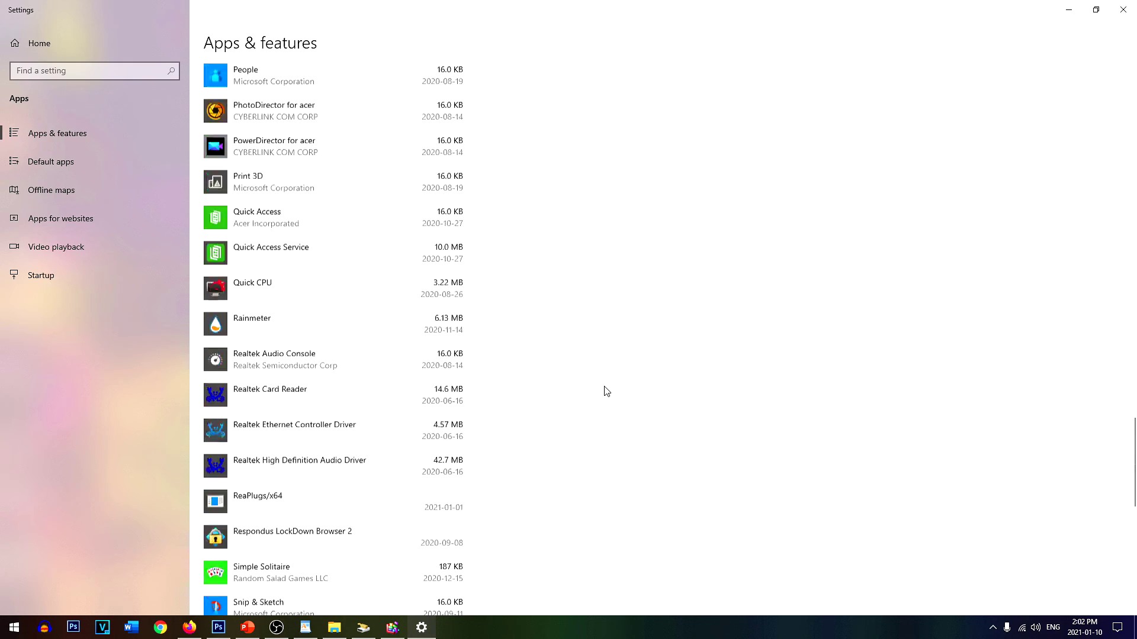
scroll(603, 391, up, 5)
scroll(612, 384, up, 5)
scroll(629, 376, up, 5)
scroll(551, 393, up, 5)
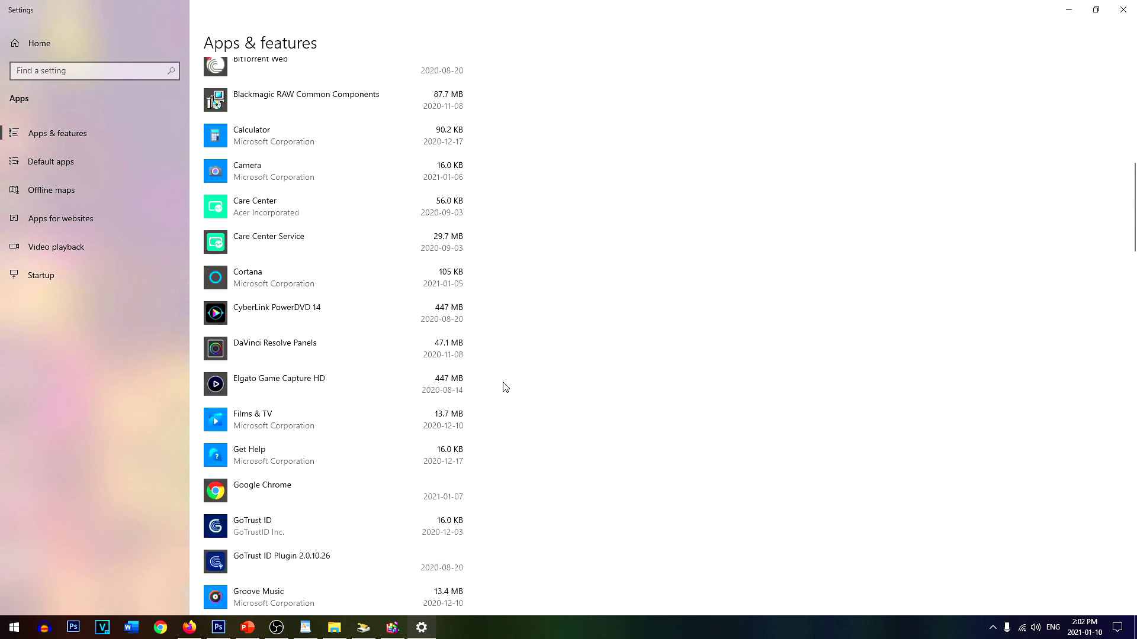
scroll(504, 386, up, 3)
scroll(465, 355, up, 5)
scroll(464, 342, up, 3)
scroll(497, 293, up, 1)
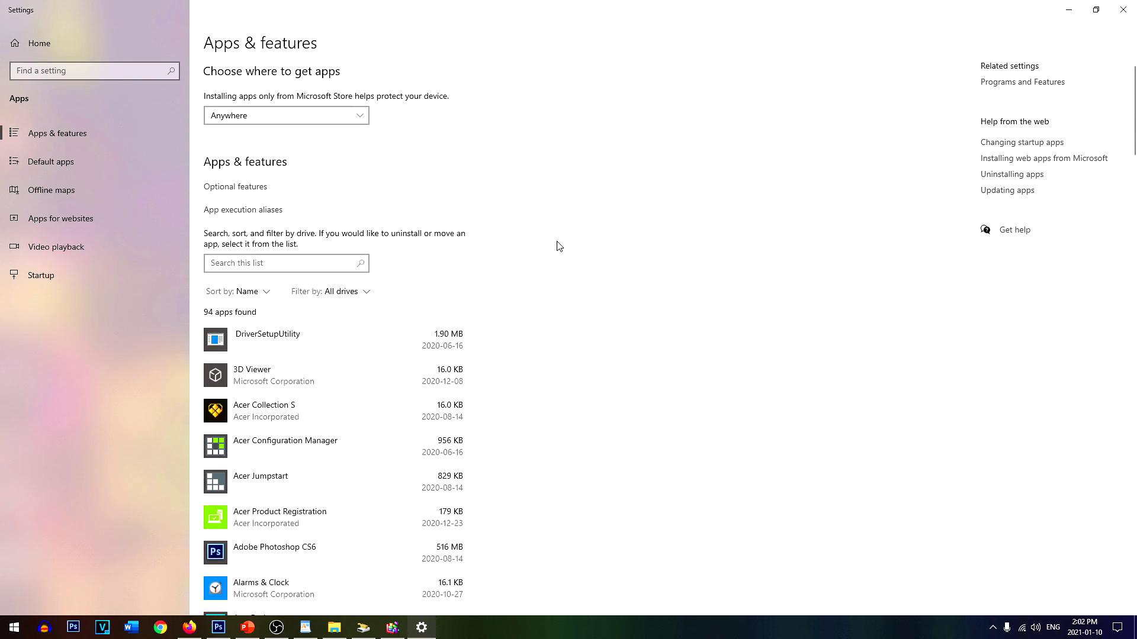
- Close Settings to return to the desktop with Disk Cleanup still working
click(1122, 9)
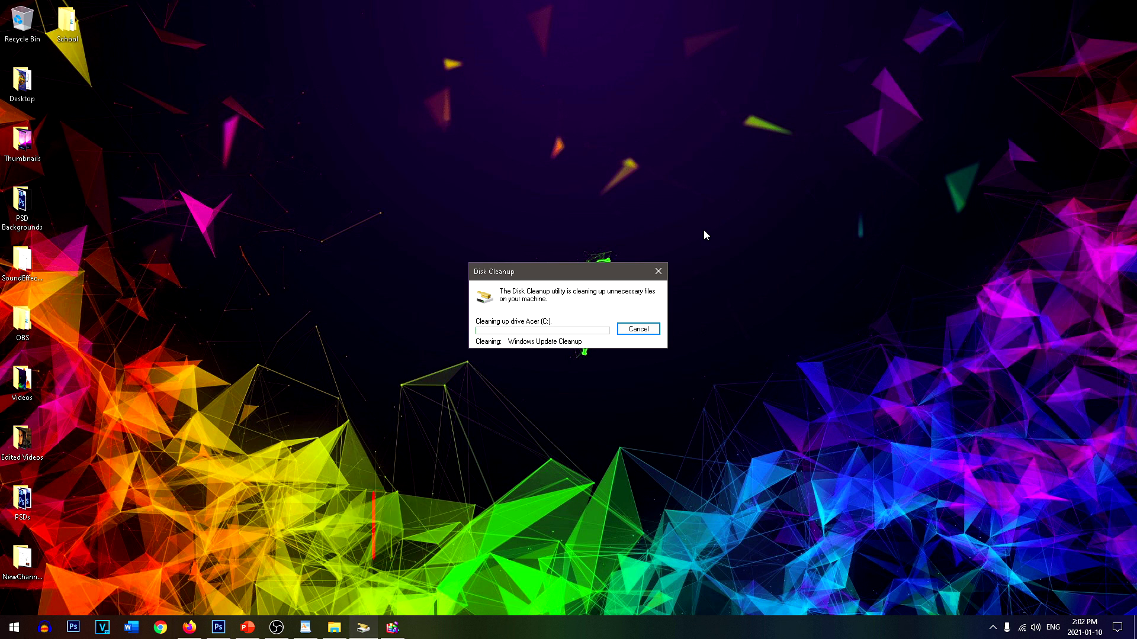